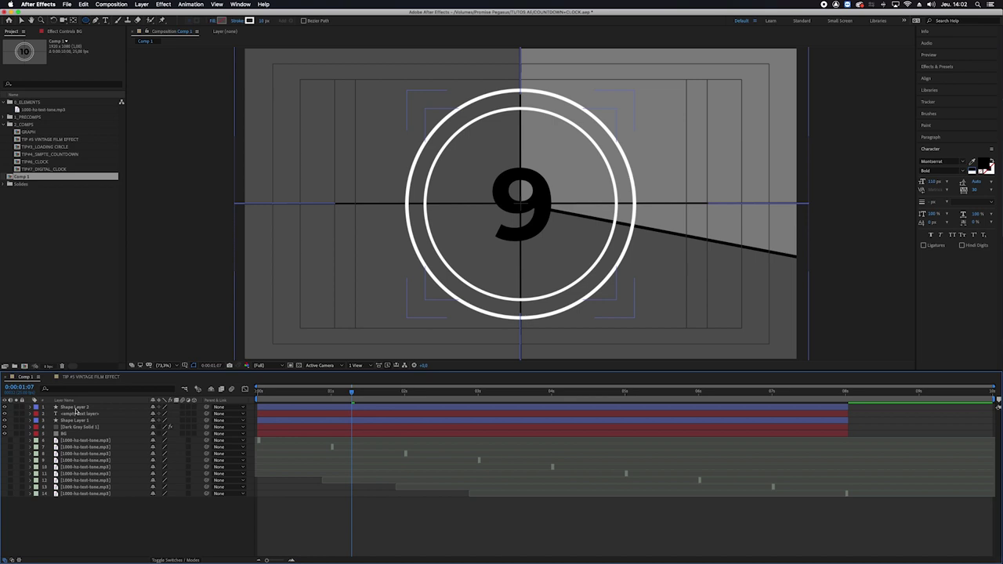
Add a new adjustment layer at the top of Comp 1 and rename it BLUR
left_click(78, 427)
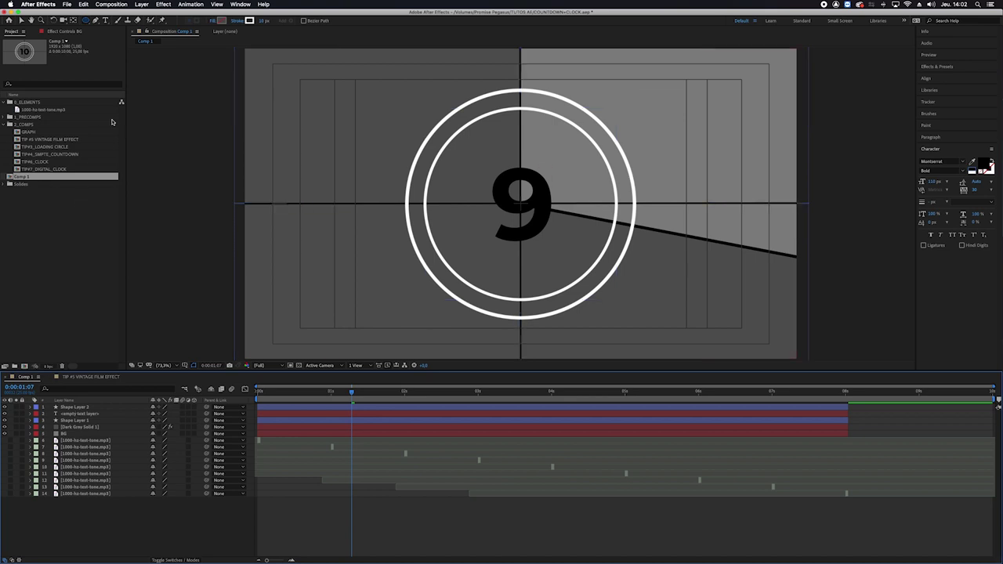
left_click(134, 5)
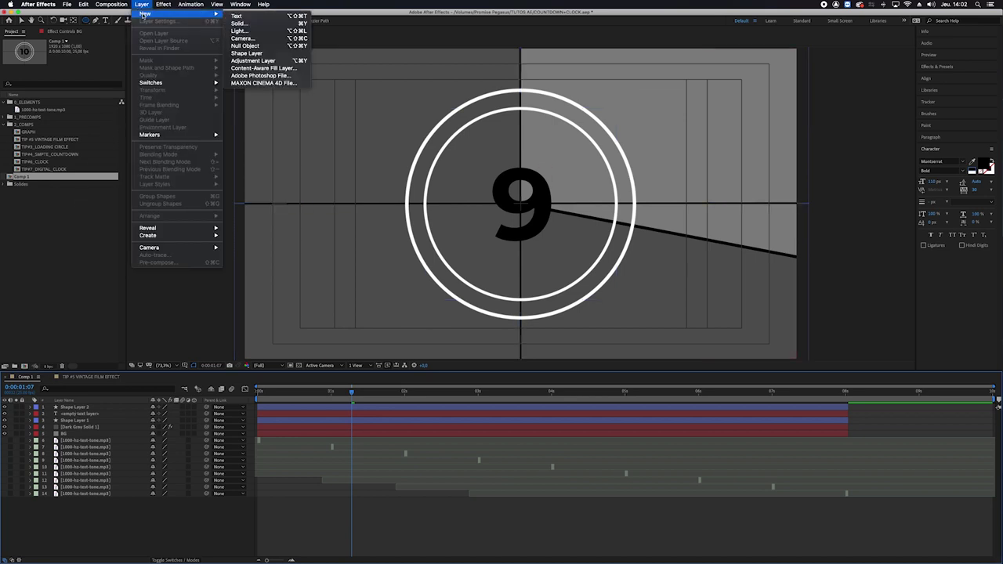
left_click(293, 16)
left_click(141, 4)
mouse_move(149, 16)
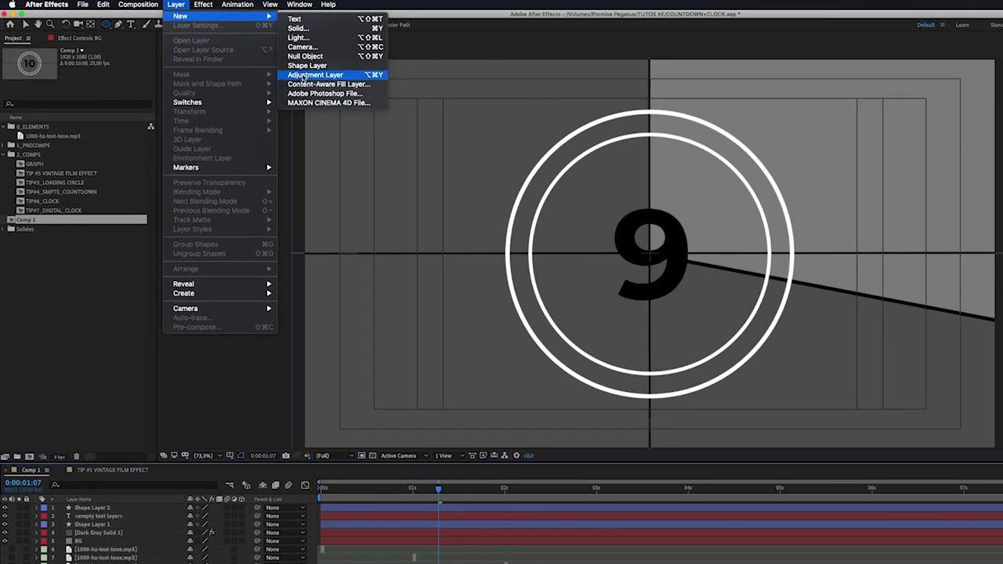
left_click(302, 75)
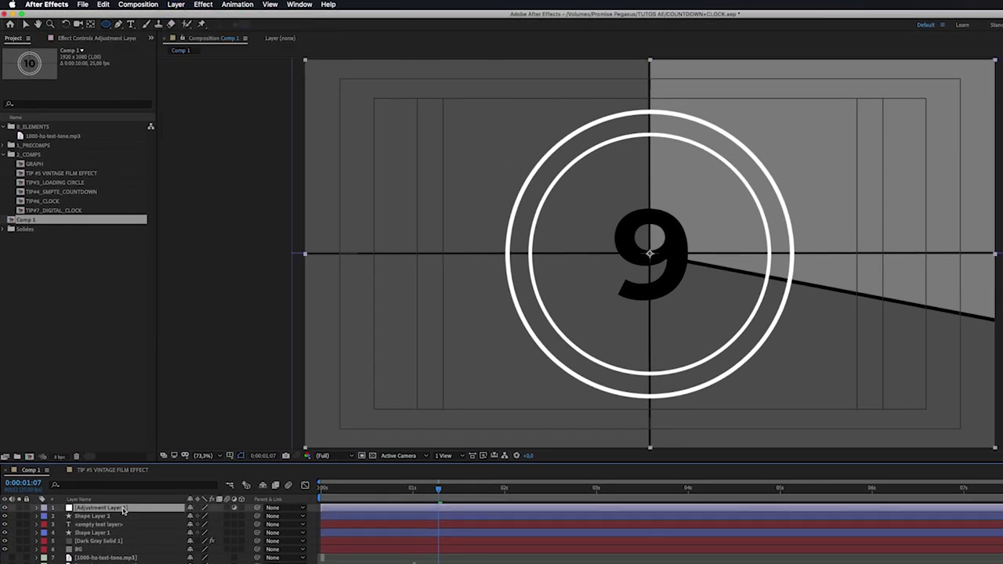
key("Return")
type("B")
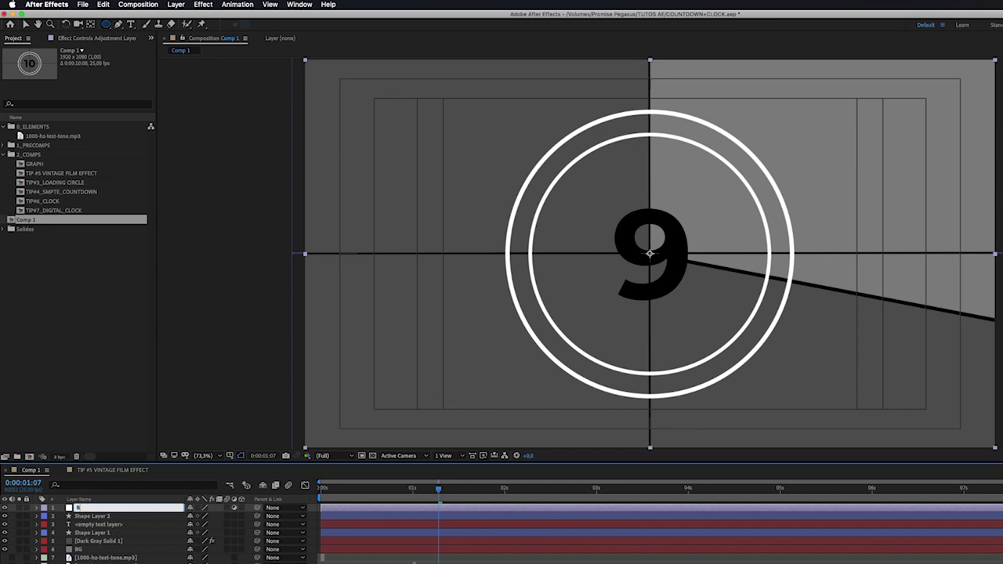
key("Return")
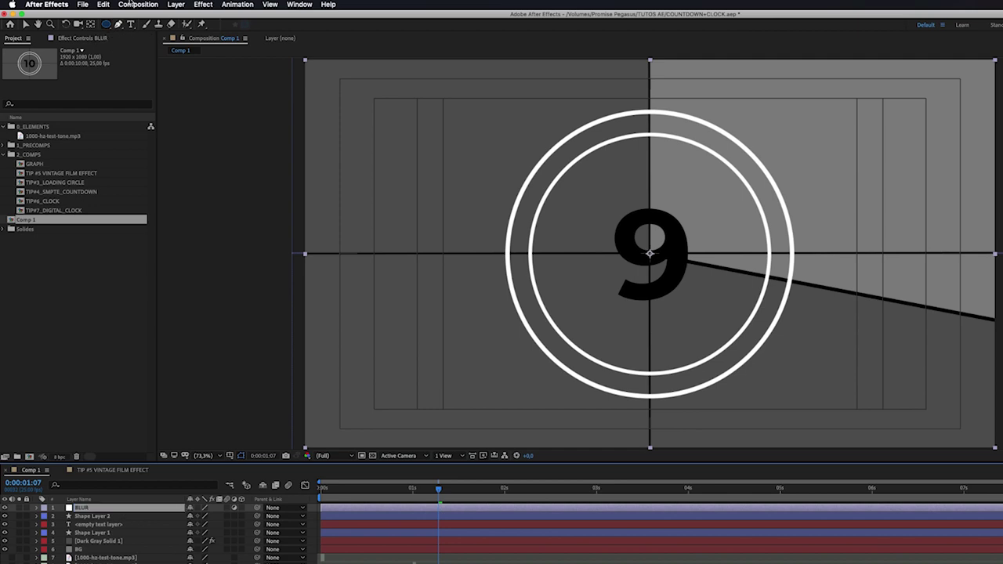
Apply a Gaussian Blur effect to the BLUR layer with Blurriness set to 6
left_click(203, 4)
mouse_move(222, 70)
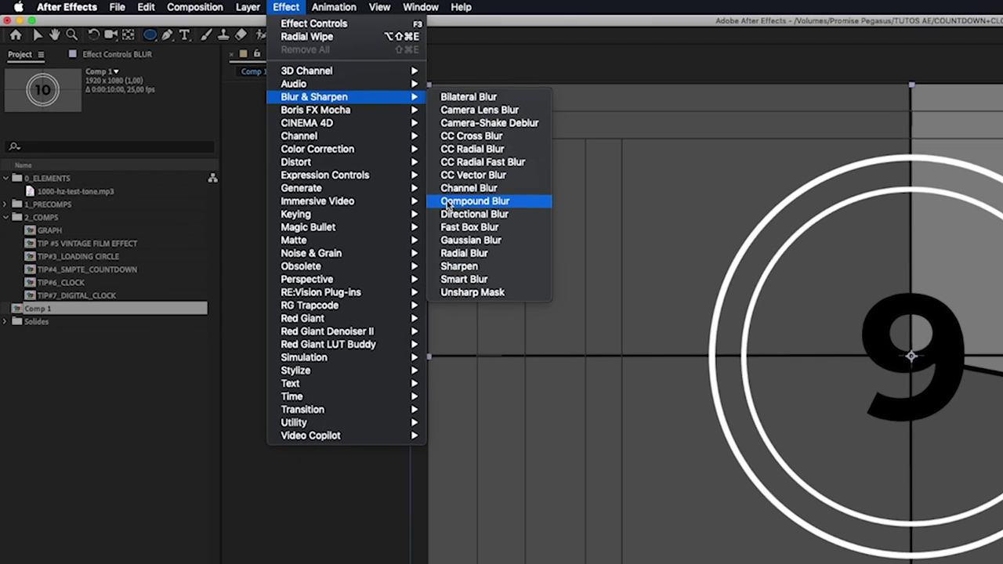
left_click(455, 240)
left_click(134, 95)
type("6")
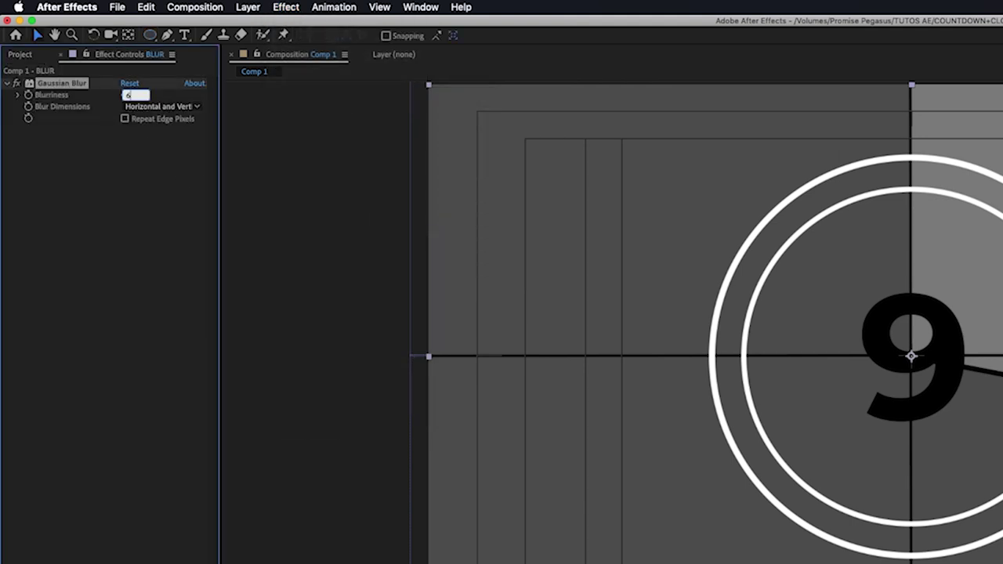
key("Return")
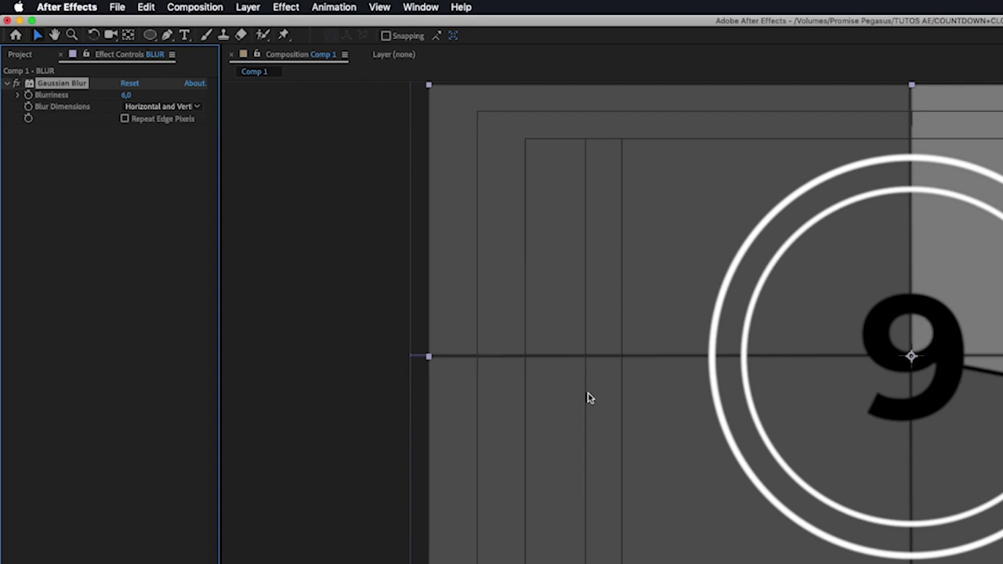
Add a Glow effect to the BLUR layer and set its Glow Threshold to 75%
left_click(289, 5)
mouse_move(329, 371)
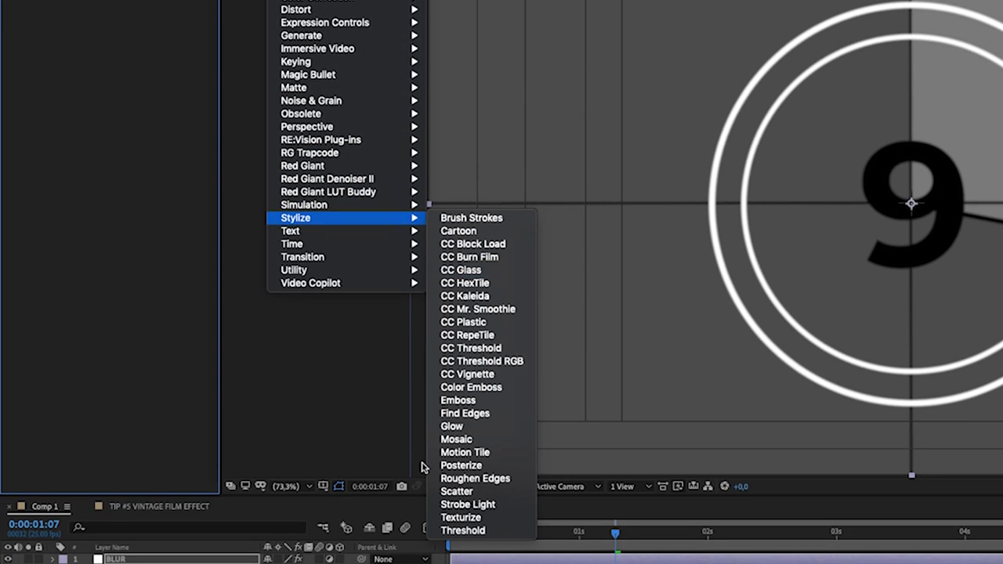
left_click(451, 427)
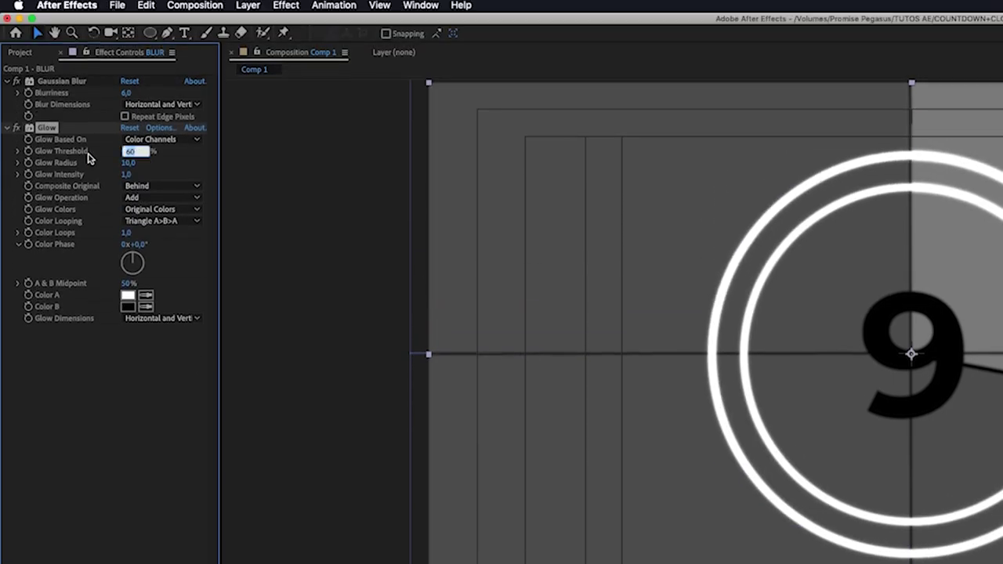
type("75")
key("Return")
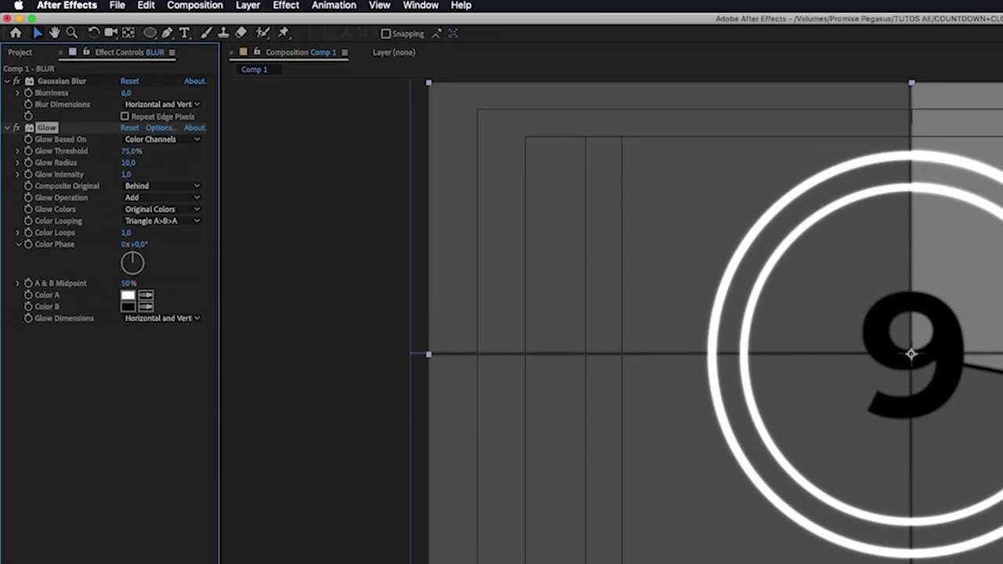
Set the Glow Radius to 20 and the Glow Intensity to 0.75
left_click(129, 163)
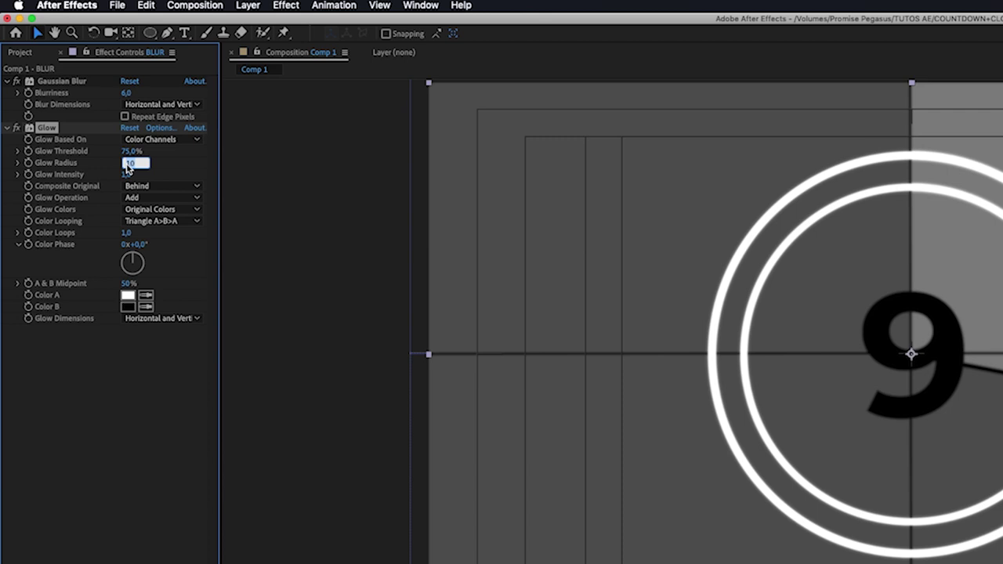
type("20")
key("Return")
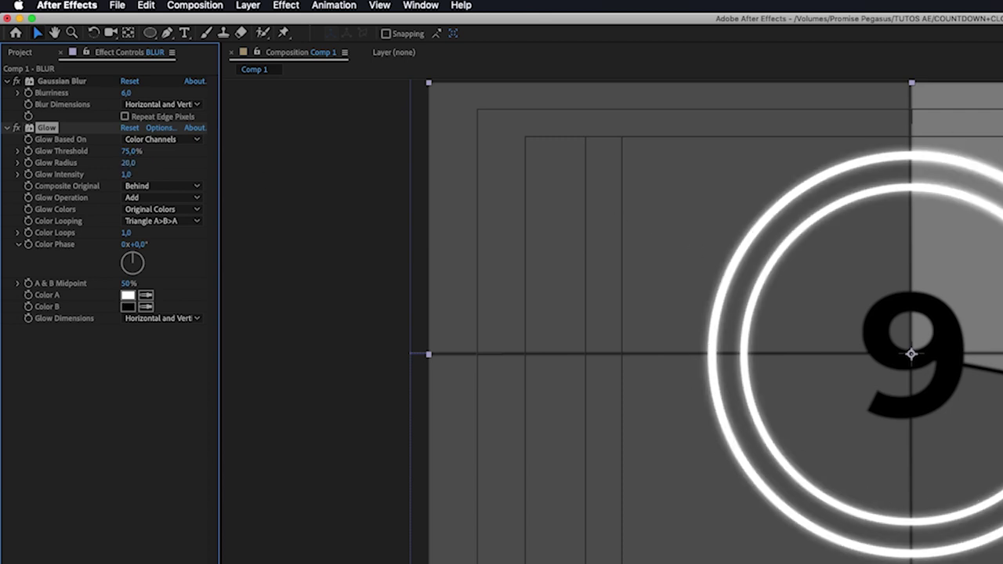
left_click(123, 175)
type("0,75")
key("Return")
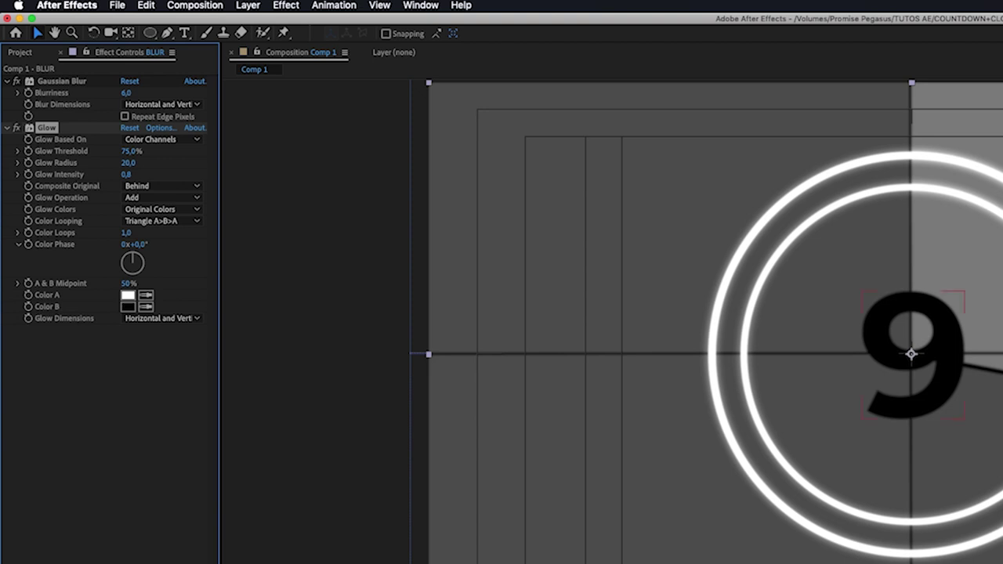
Add a second adjustment layer above BLUR and rename it GRAIN DUST
key("super+shift+a")
left_click(279, 5)
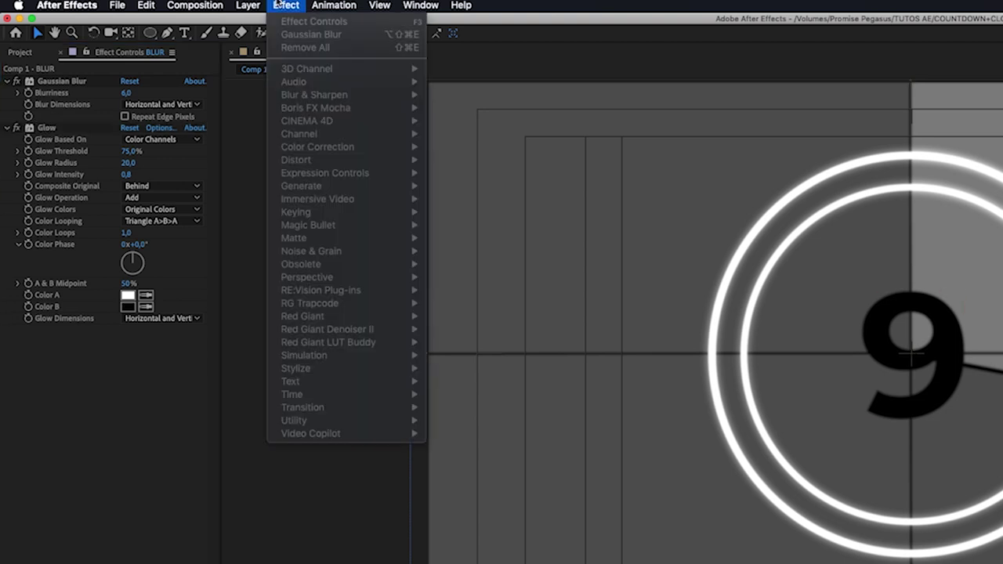
mouse_move(243, 4)
mouse_move(259, 22)
left_click(419, 103)
key("super+alt+y")
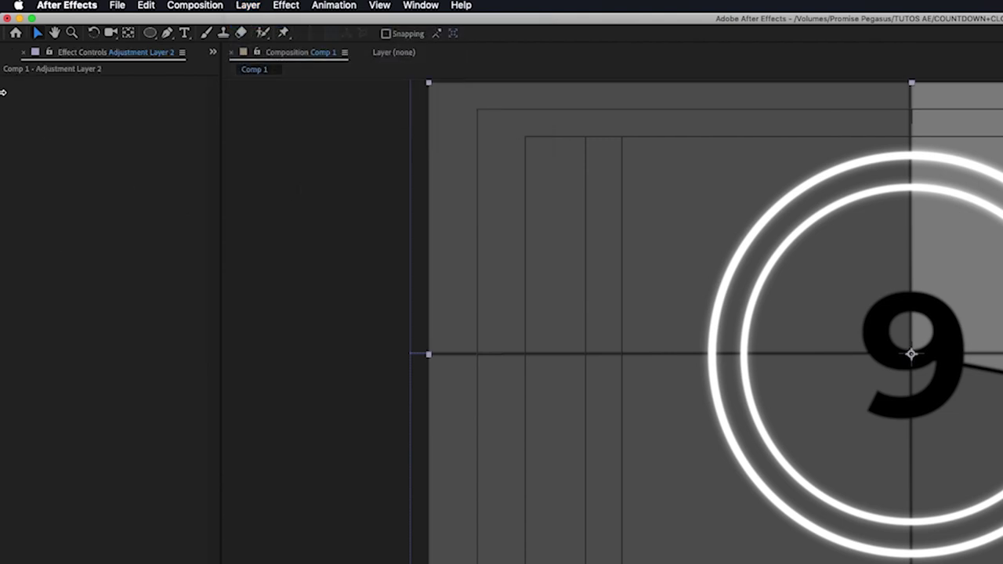
key("Return")
type("GRA")
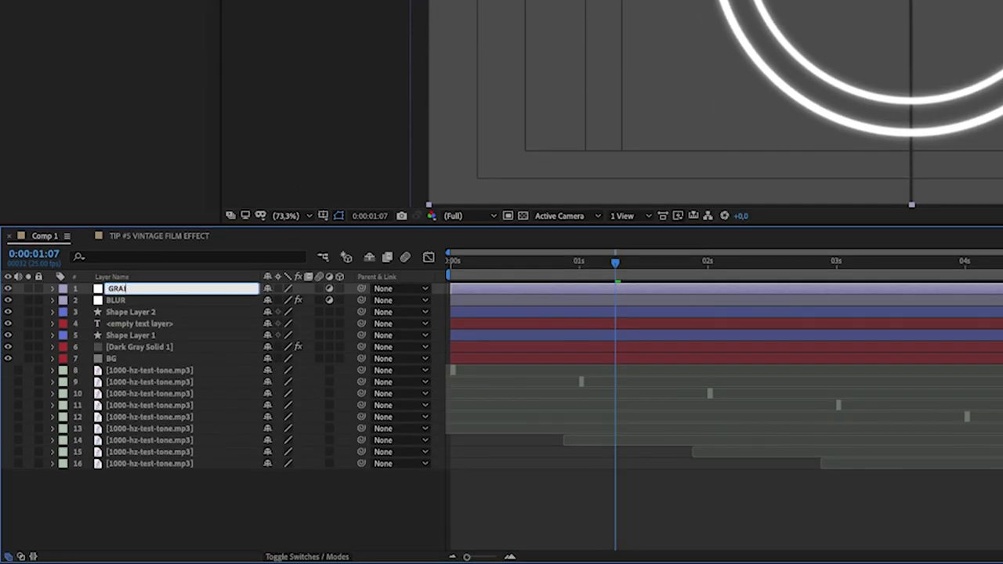
type("IN DUST")
key("Return")
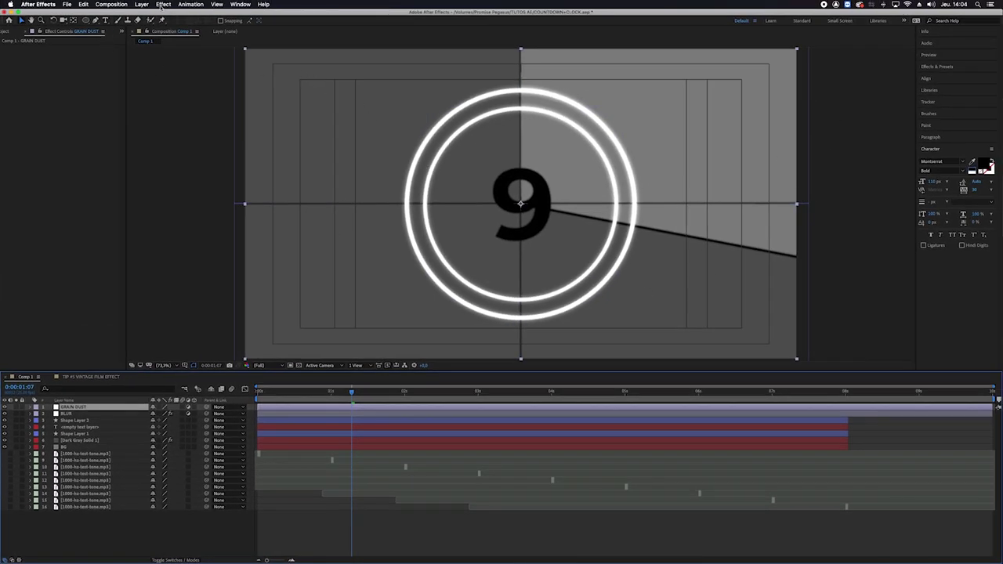
Apply the Fractal Noise effect to the GRAIN DUST adjustment layer
left_click(163, 5)
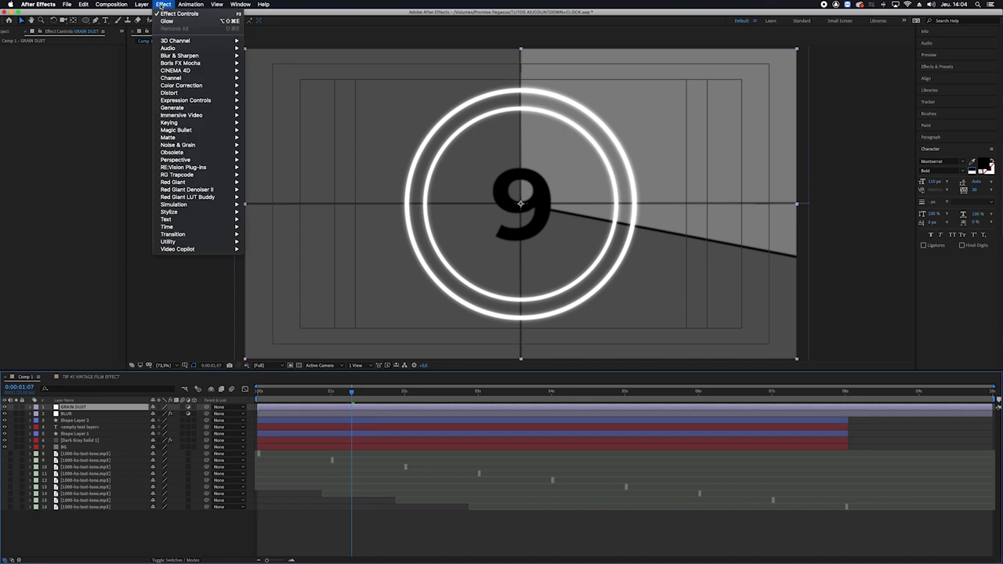
mouse_move(171, 56)
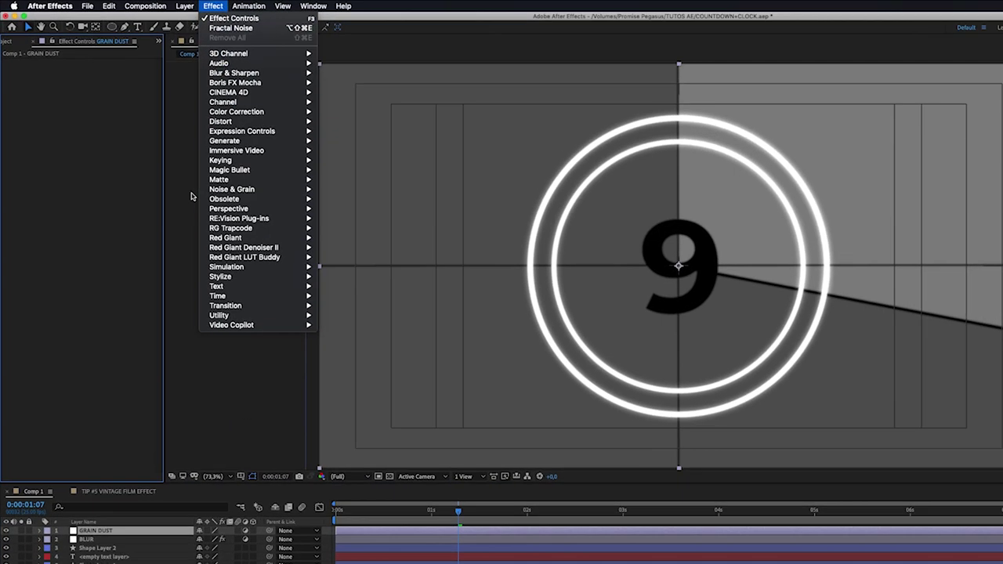
mouse_move(239, 145)
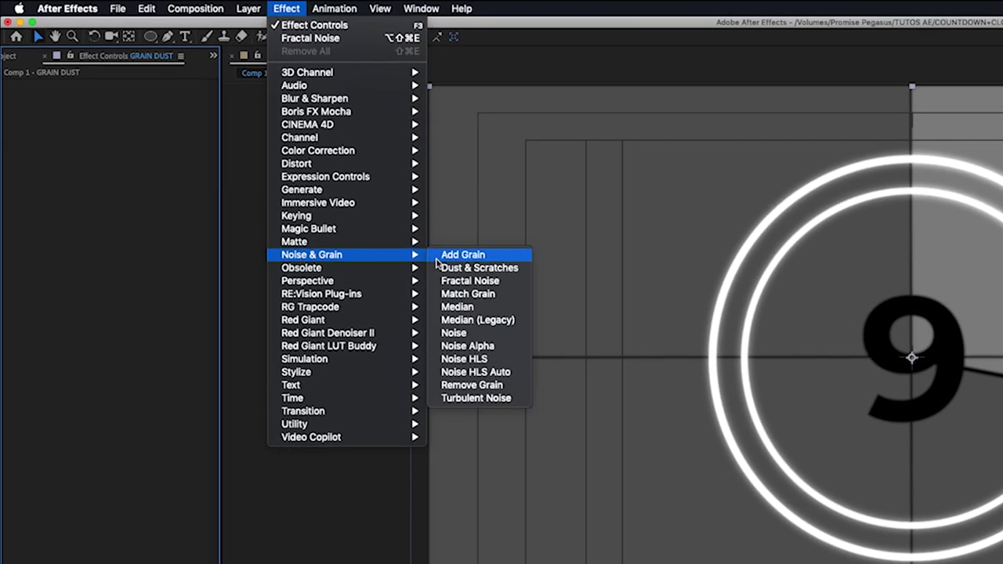
left_click(454, 284)
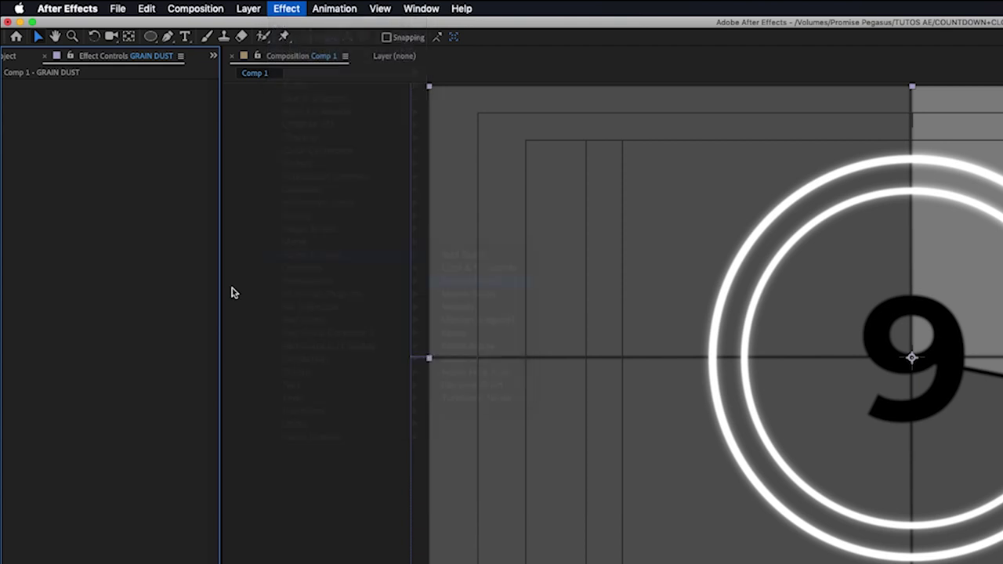
key("apostrophe")
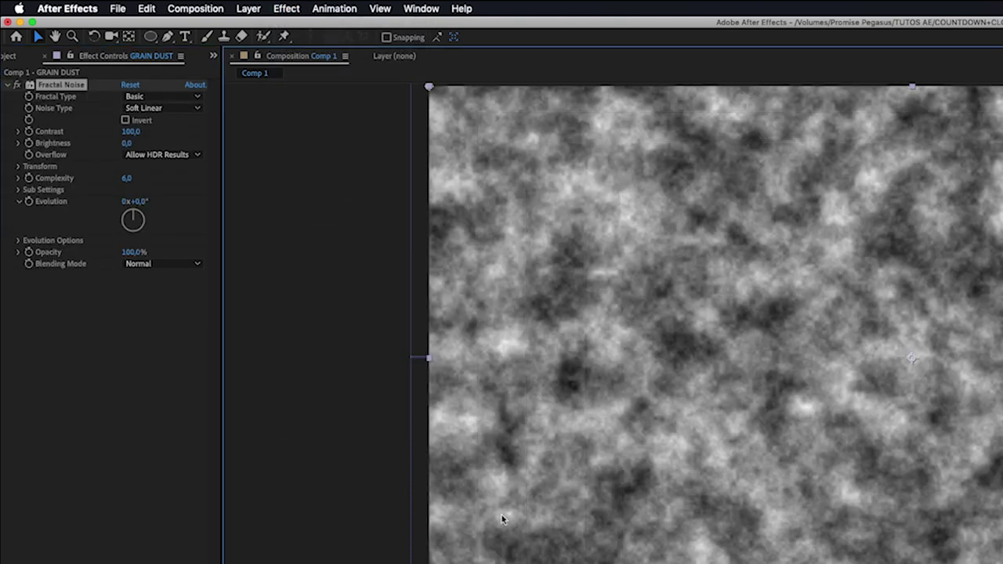
left_click(338, 433)
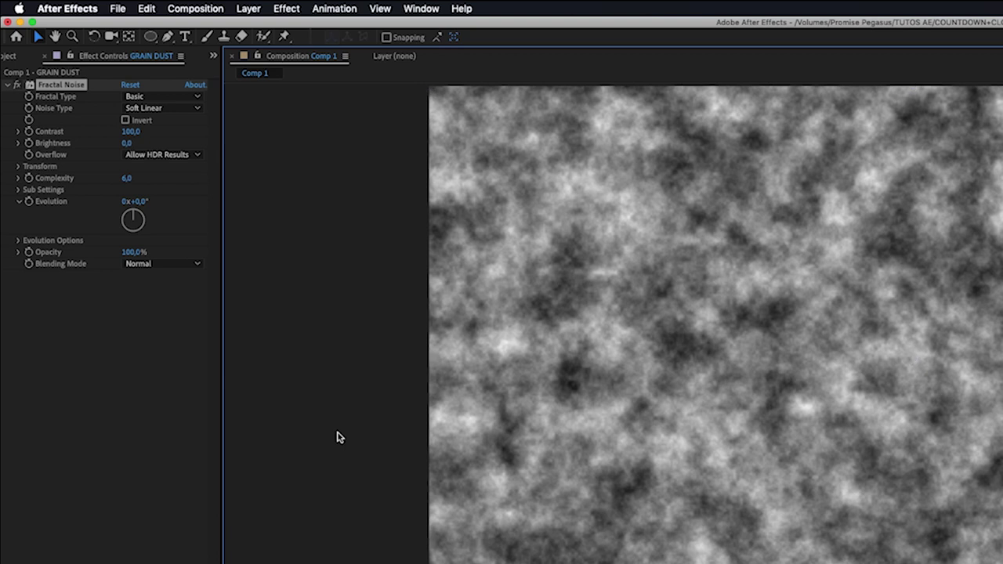
key("super+a")
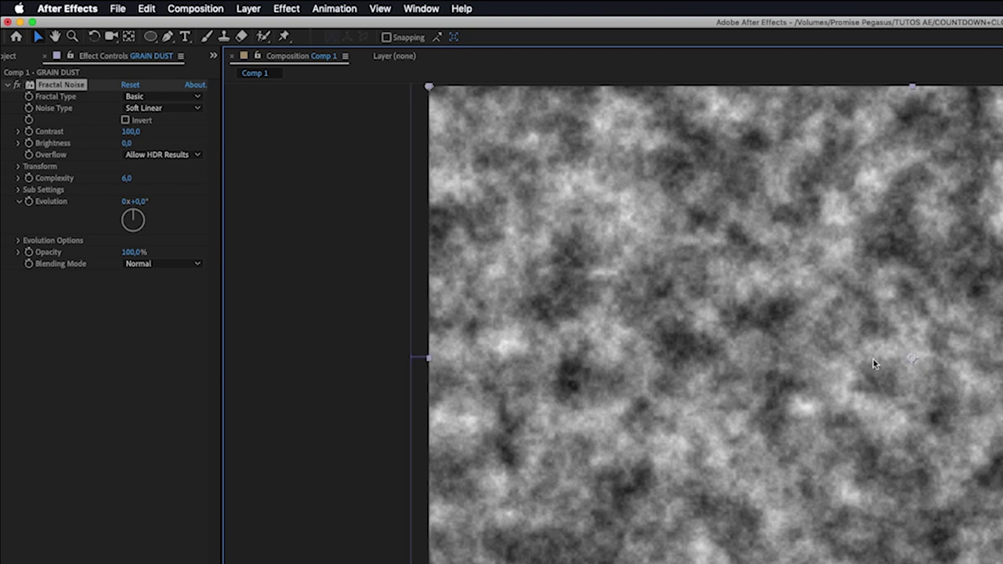
Animate the Fractal Noise Evolution on GRAIN DUST with the expression time*2500
left_click(54, 206)
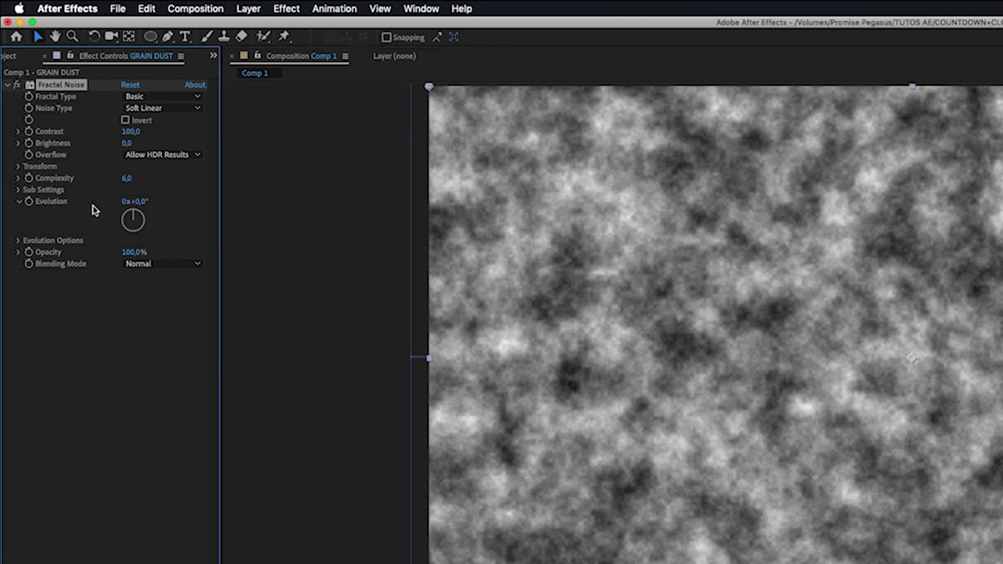
left_click_drag(143, 204, 61, 217)
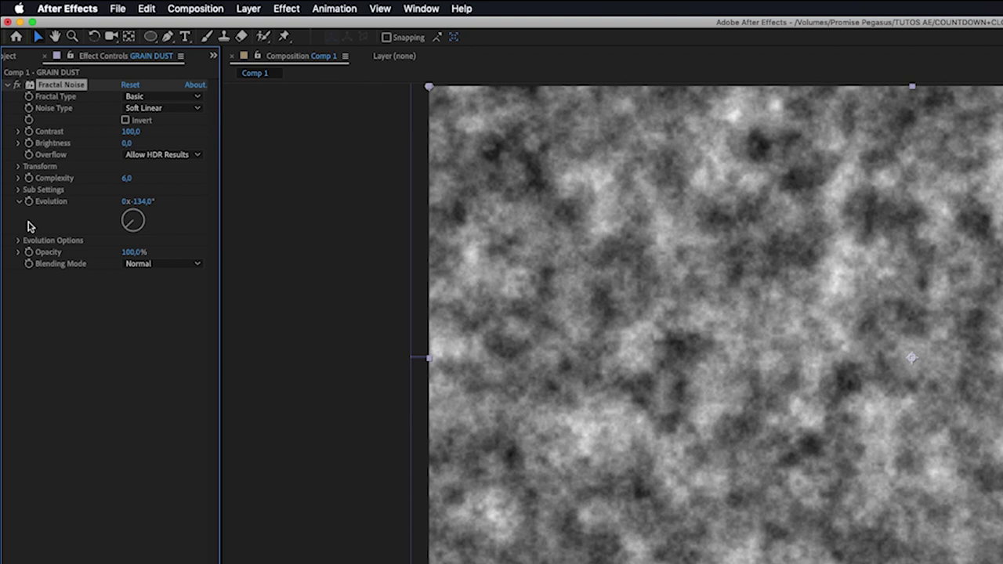
left_click(28, 202)
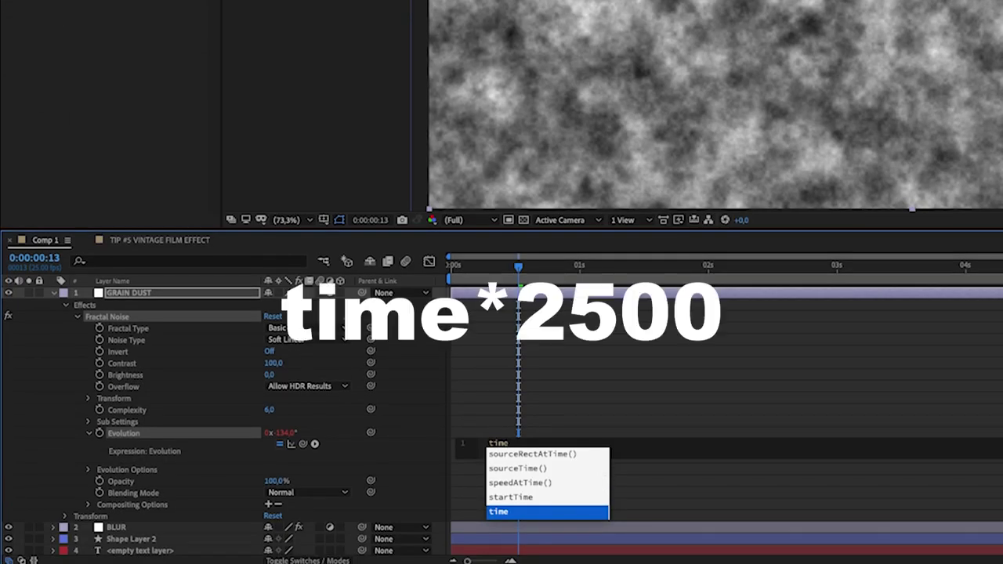
key("Return")
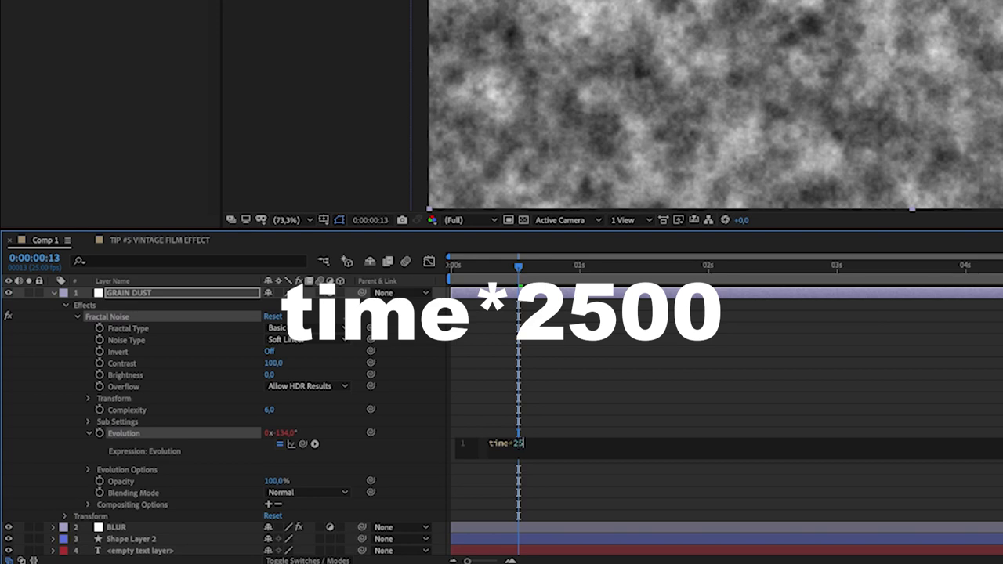
type("00")
left_click(401, 443)
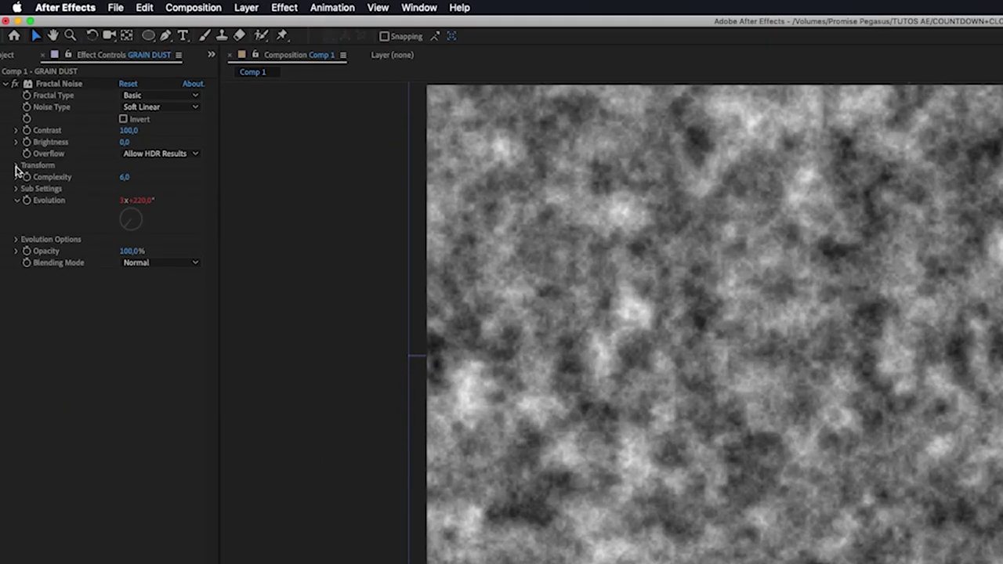
Set the Fractal Noise Scale to 4 in its transform settings and preview the animated grain
left_click(11, 94)
left_click(129, 201)
type("5")
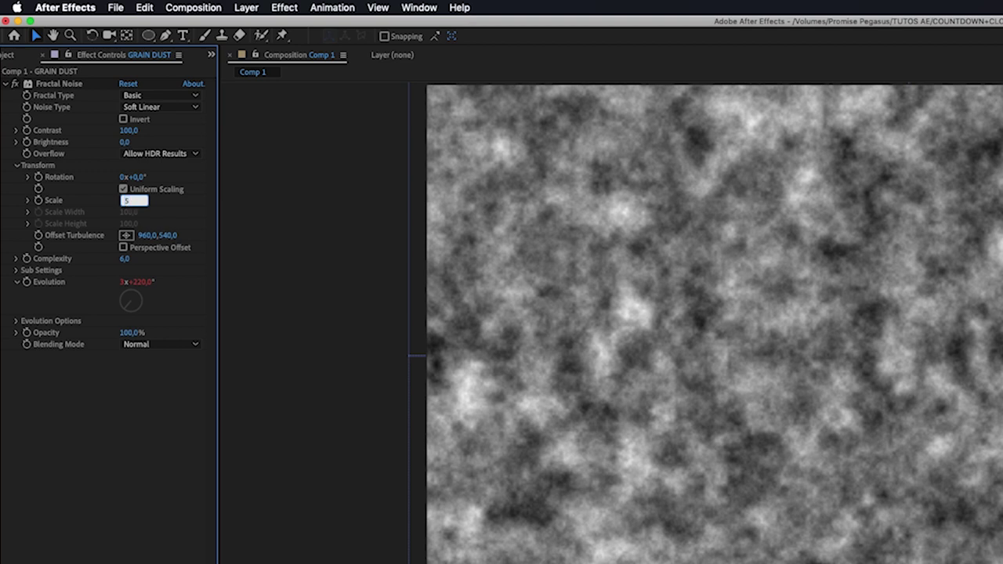
key("Return")
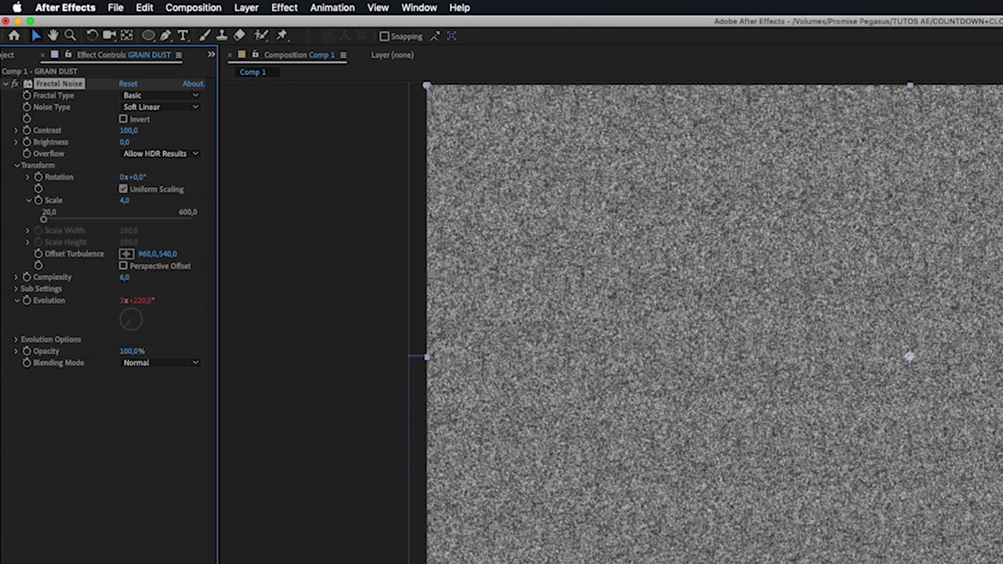
key("space")
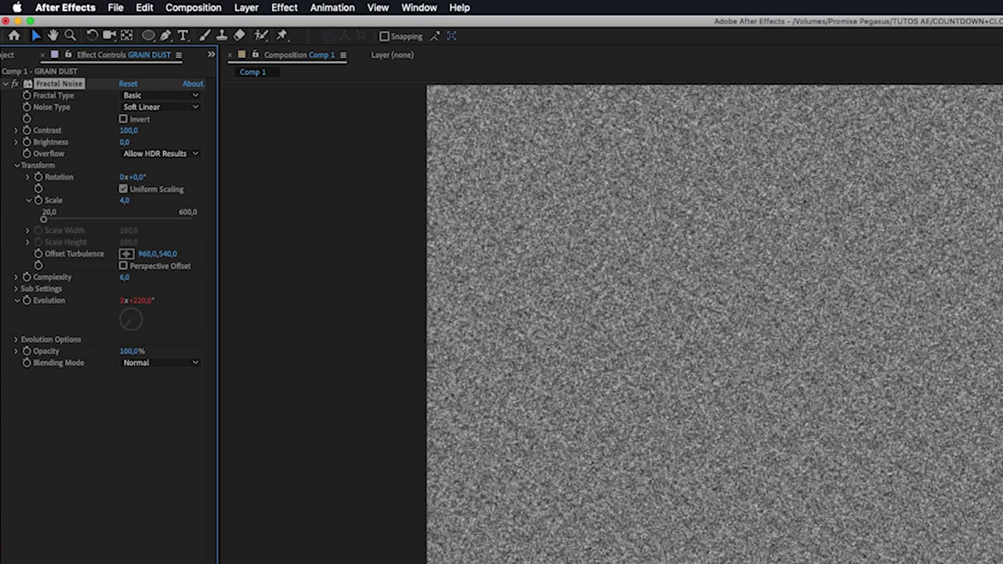
Set the Fractal Noise Blending Mode to Multiply and its Opacity to 50%
left_click(157, 363)
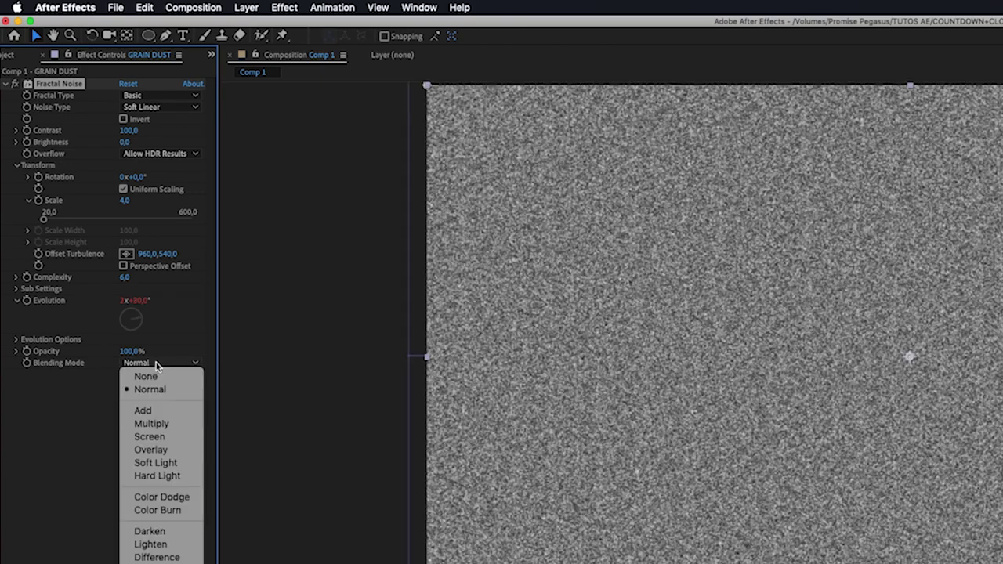
left_click(151, 424)
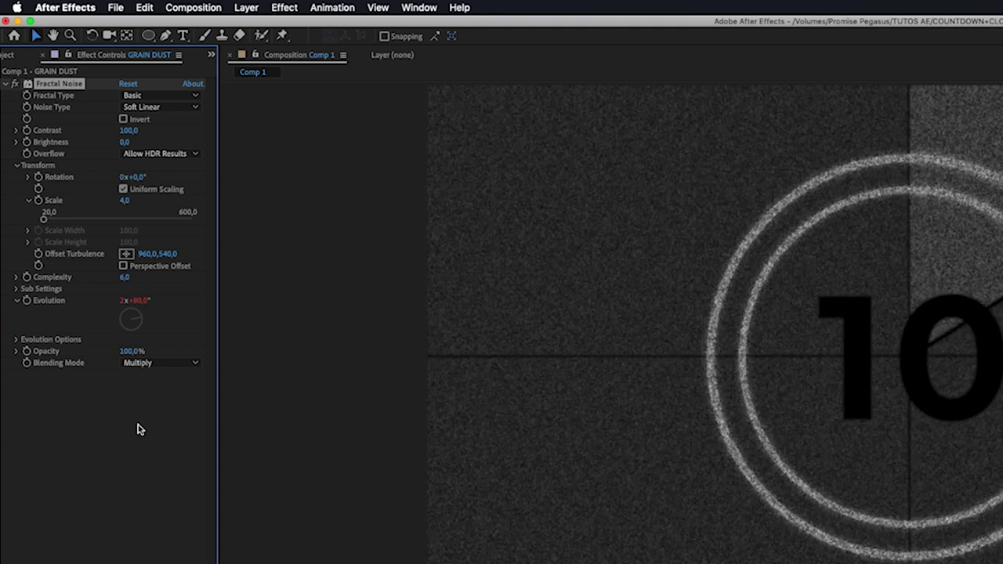
left_click(132, 352)
type("50")
key("Return")
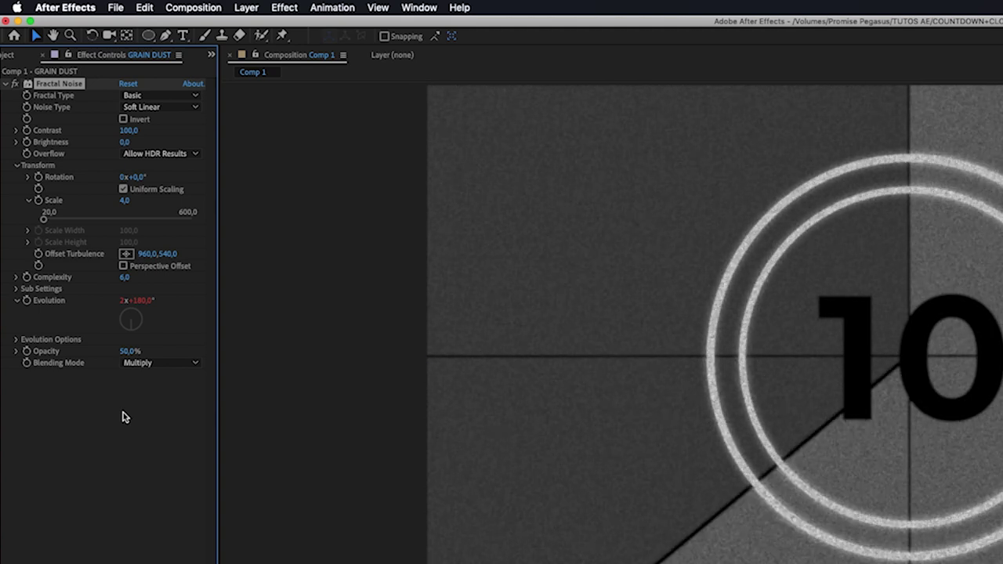
Rename the Fractal Noise effect on GRAIN DUST as grain
left_click(61, 84)
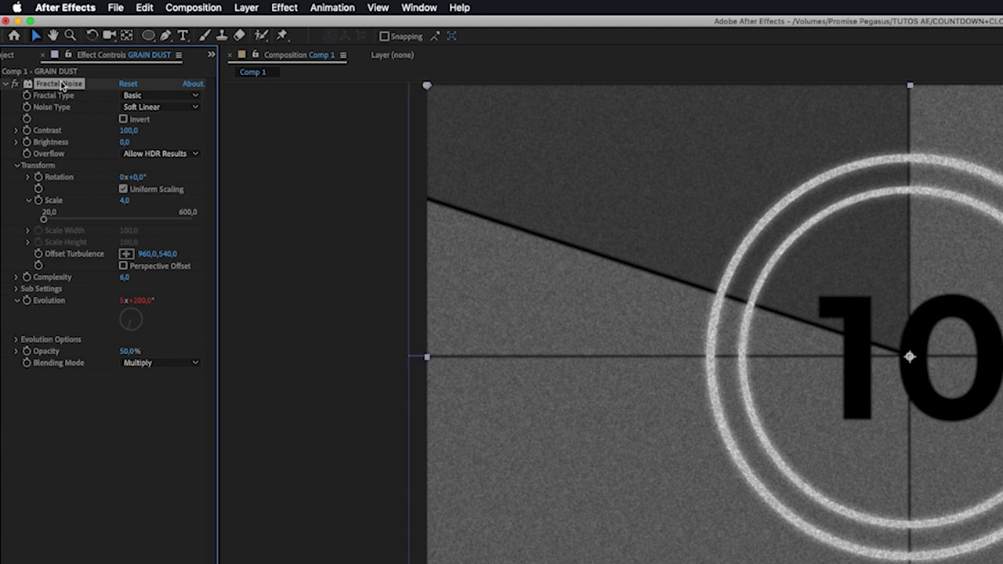
key("Return")
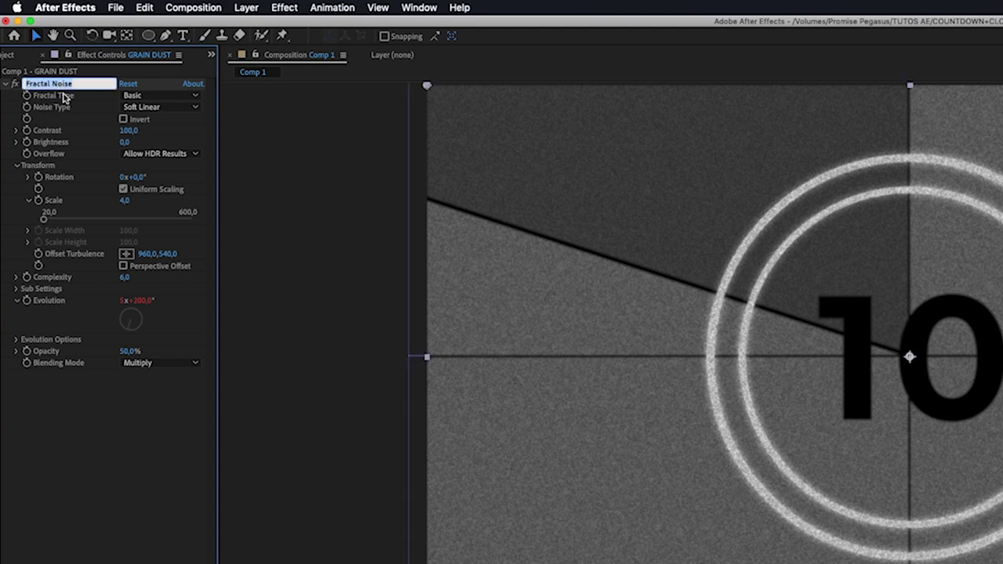
type("grain")
key("Return")
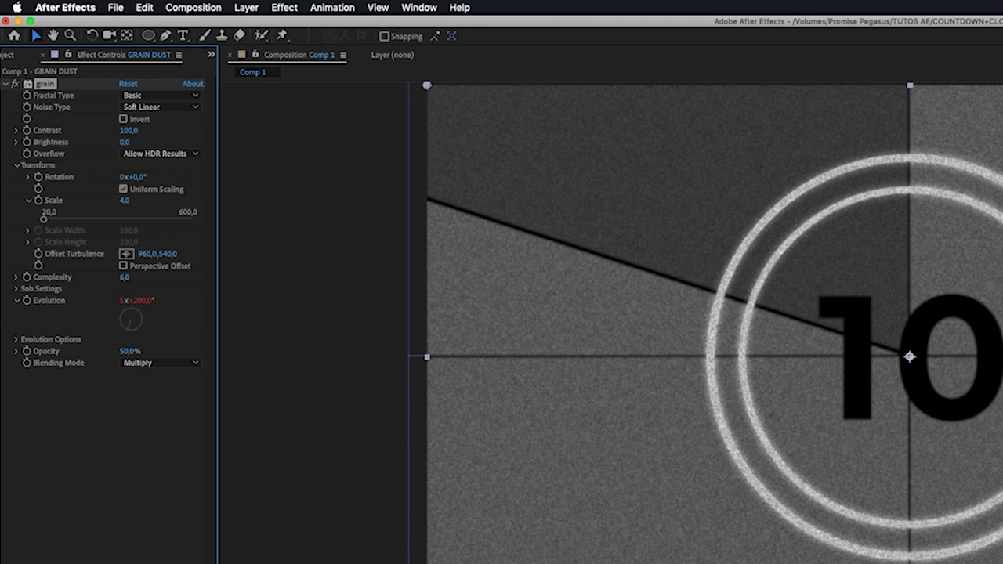
Duplicate the grain effect and rename the copy fudge
key("super+d")
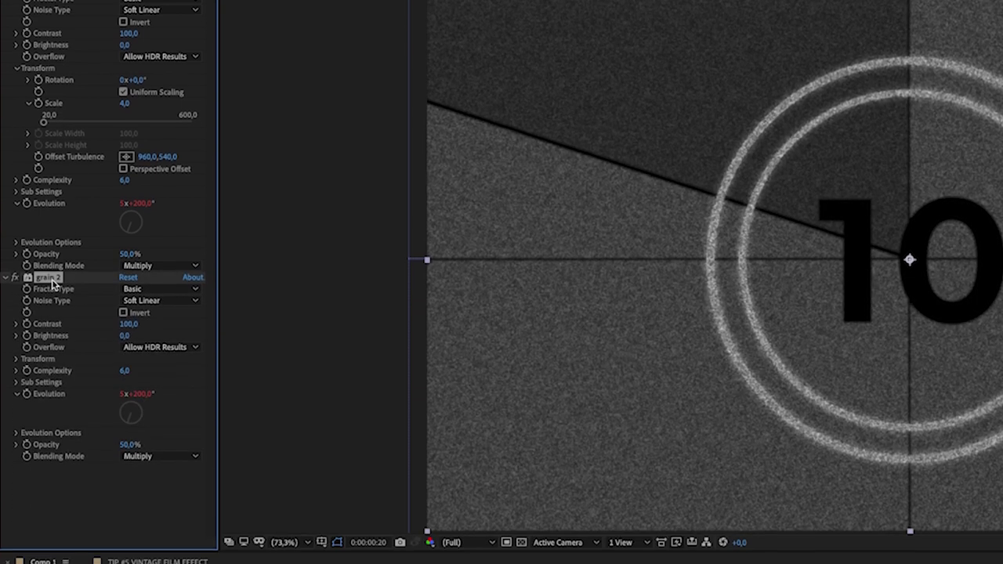
key("Return")
type("fu")
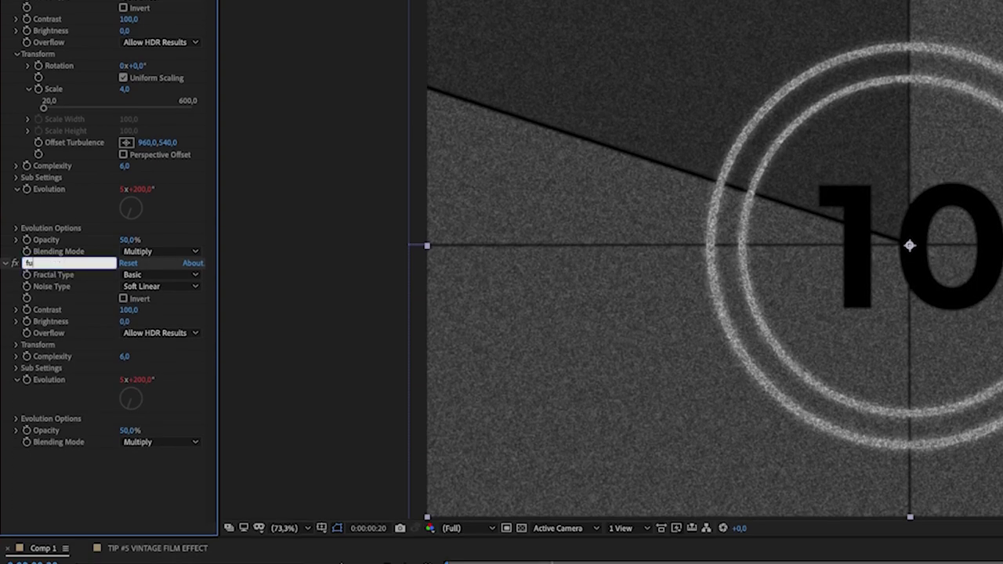
type("dge")
key("Return")
Set the fudge effect's transform Scale to 200 and its Opacity to 25%
left_click(17, 345)
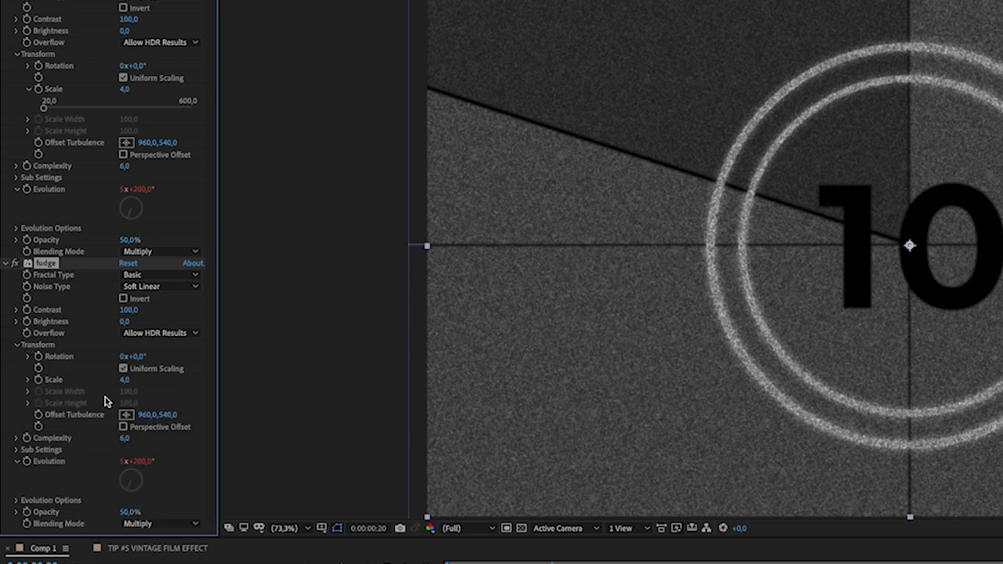
left_click(123, 380)
type("200")
key("Return")
scroll(78, 455, "down", 1)
left_click(121, 519)
type("50")
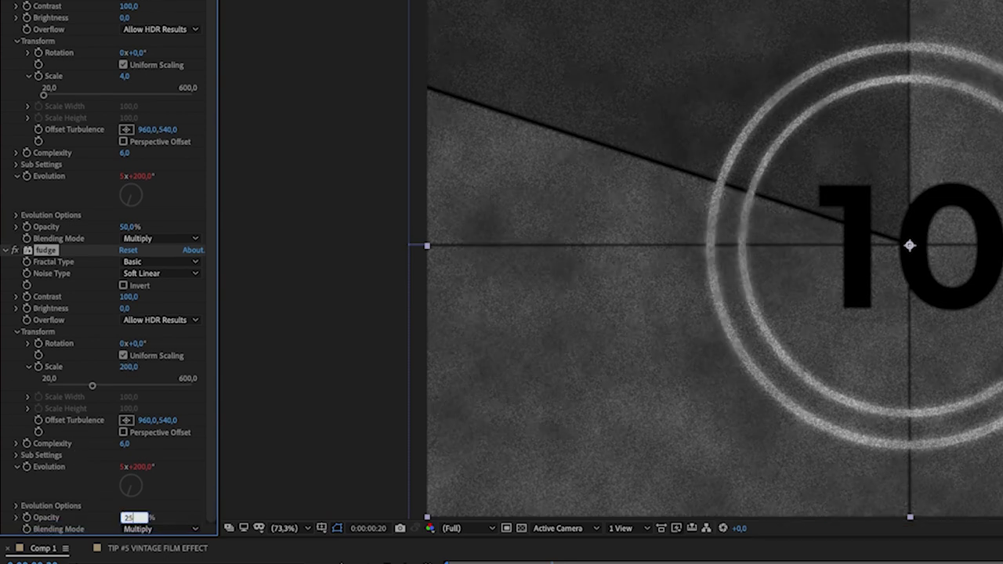
key("Return")
type("25")
key("Return")
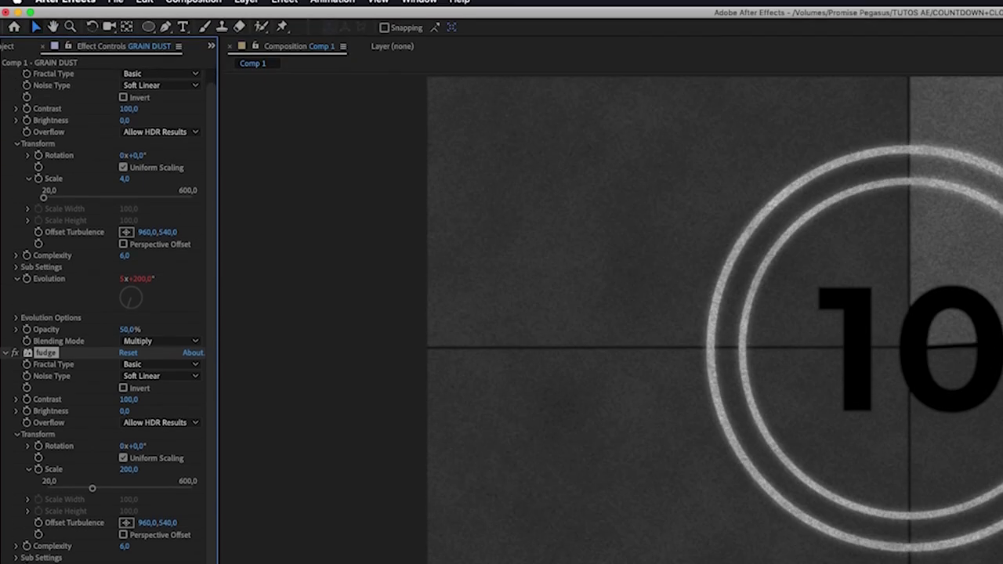
Collapse the grain and fudge effects, duplicate fudge and rename the copy black dust
left_click(5, 250)
left_click(5, 83)
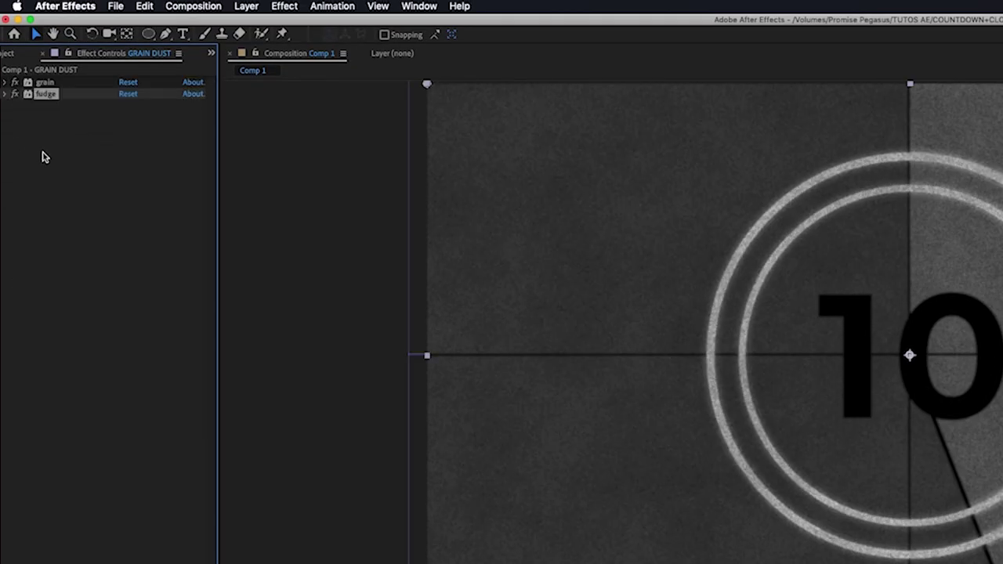
key("super+d")
key("Return")
type("black dust")
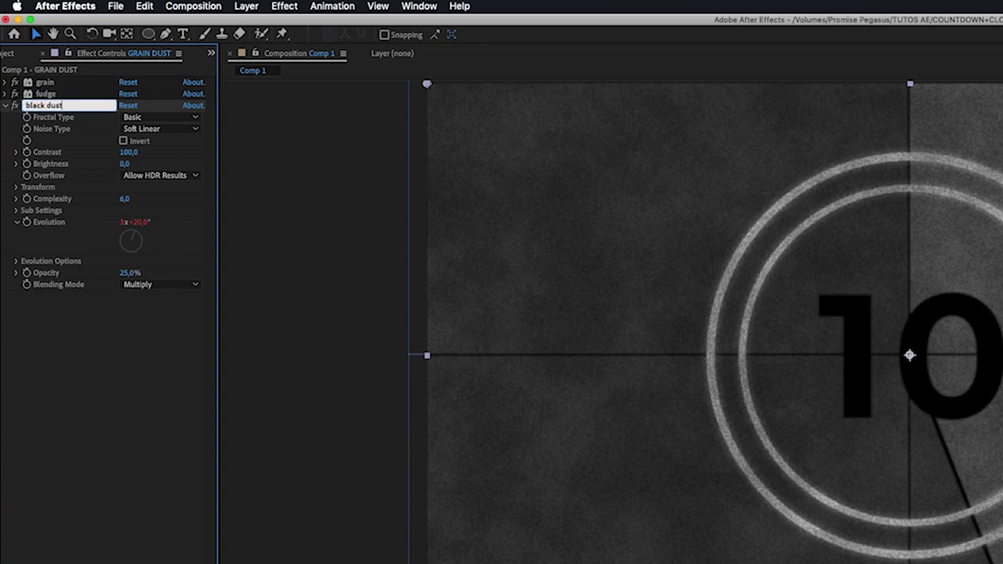
key("Return")
Set the black dust effect's Scale to 50 and turn off the grain and fudge effects to isolate it
left_click(16, 188)
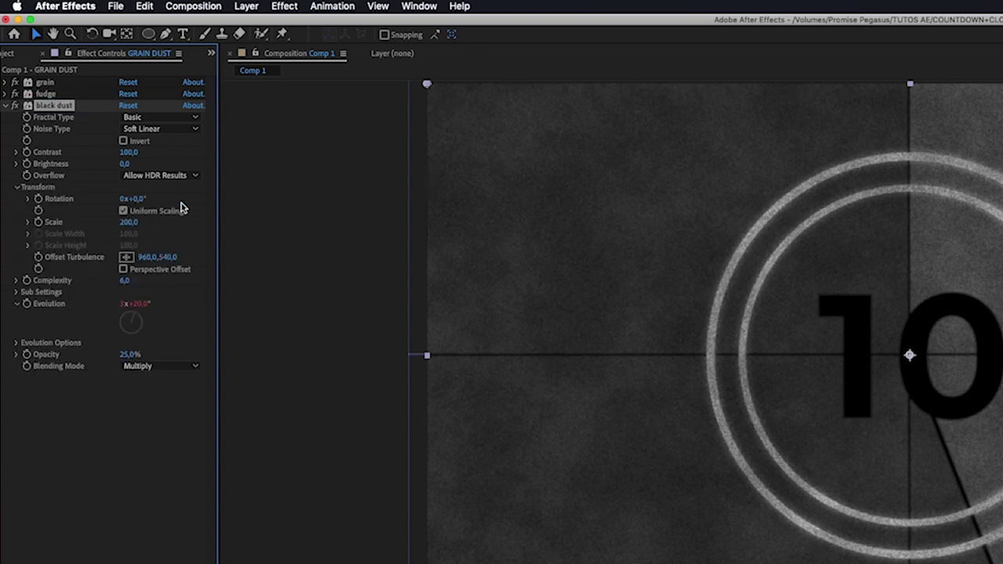
left_click(128, 222)
type("50")
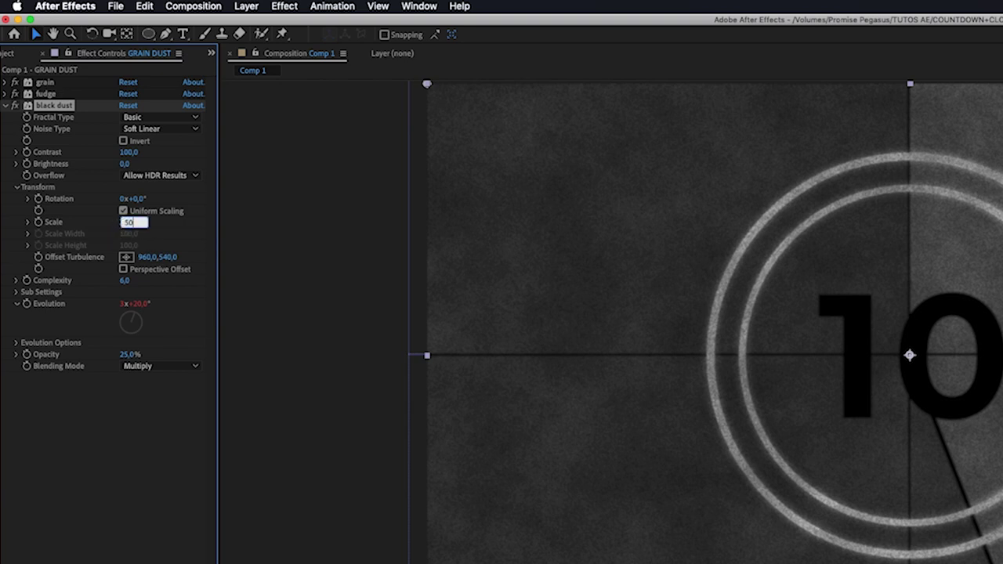
left_click(27, 222)
left_click_drag(14, 82, 16, 99)
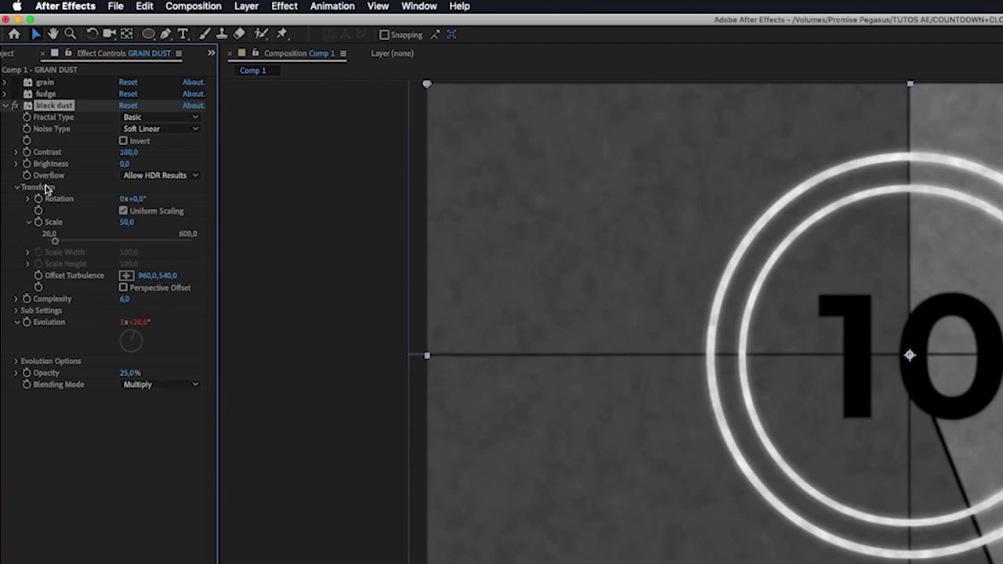
Set black dust to Opacity 100%, Contrast 223 and Brightness 119, and preview the dark specks
left_click_drag(123, 374, 609, 384)
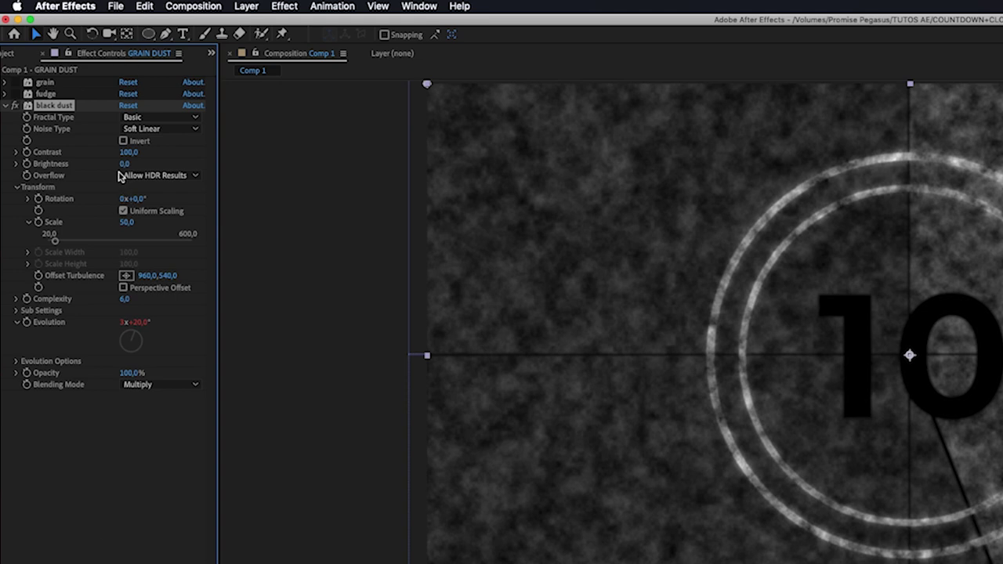
left_click_drag(128, 152, 203, 161)
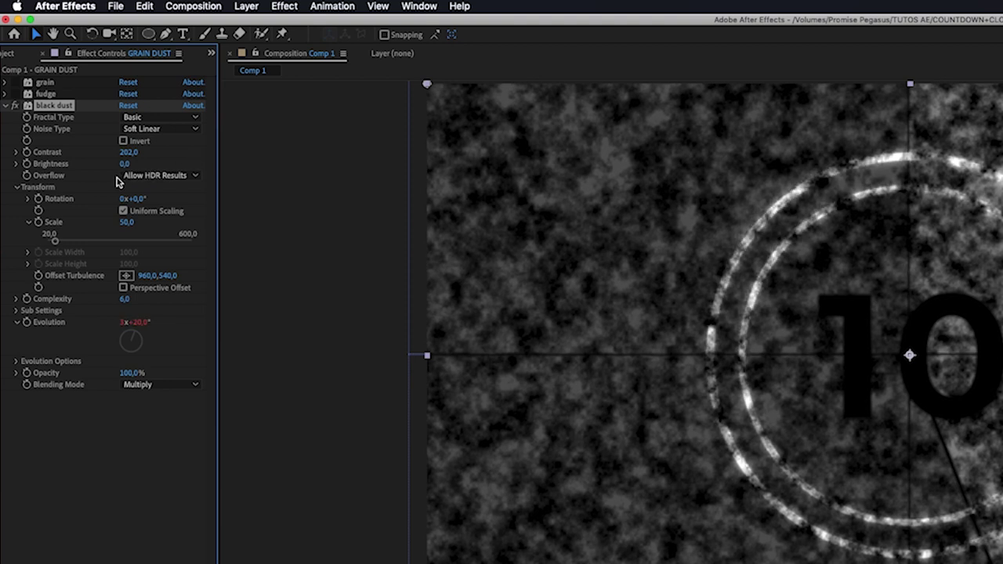
left_click_drag(125, 164, 187, 164)
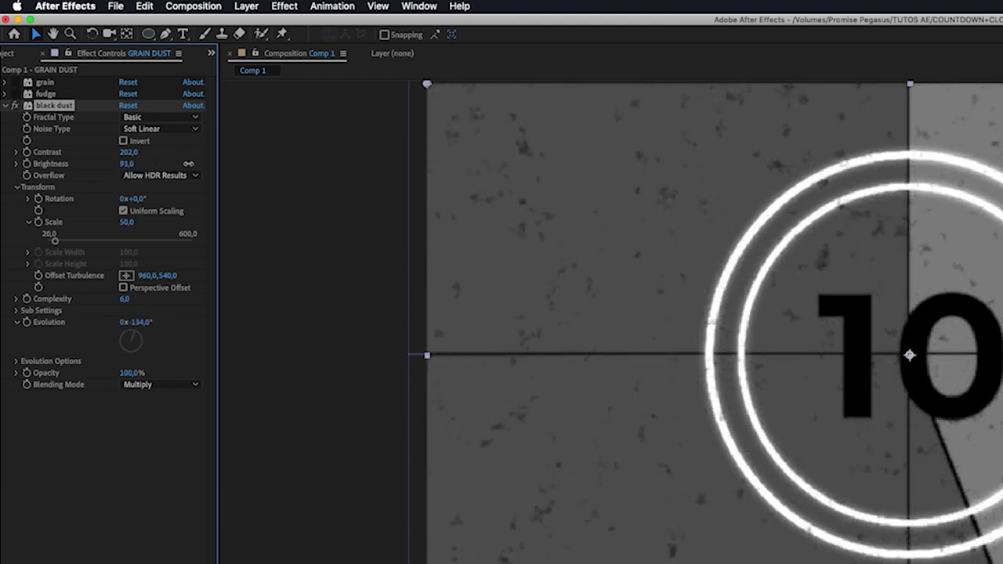
mouse_move(124, 152)
left_mouse_down()
mouse_move(142, 151)
mouse_move(138, 160)
left_mouse_up()
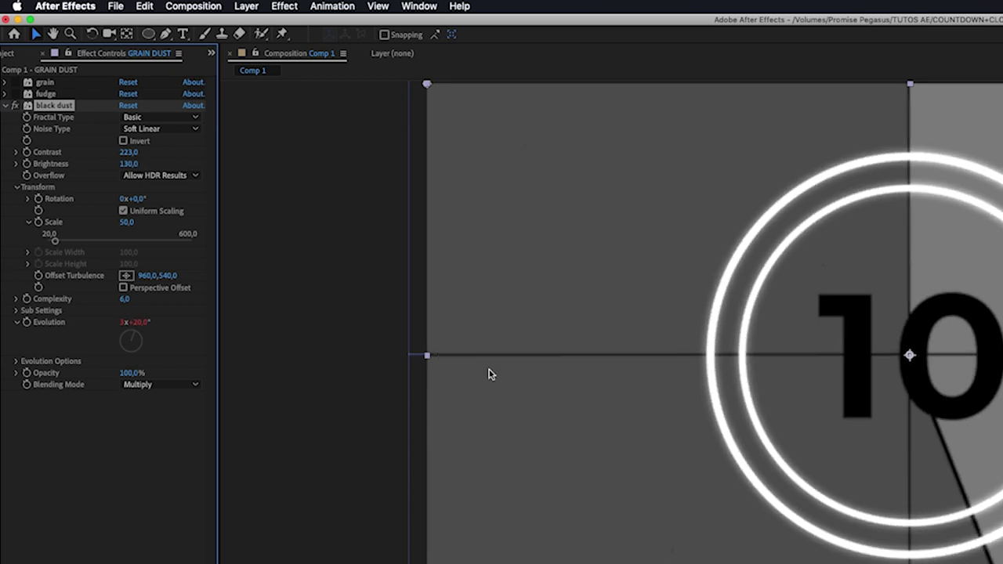
left_click_drag(128, 164, 116, 164)
key("space")
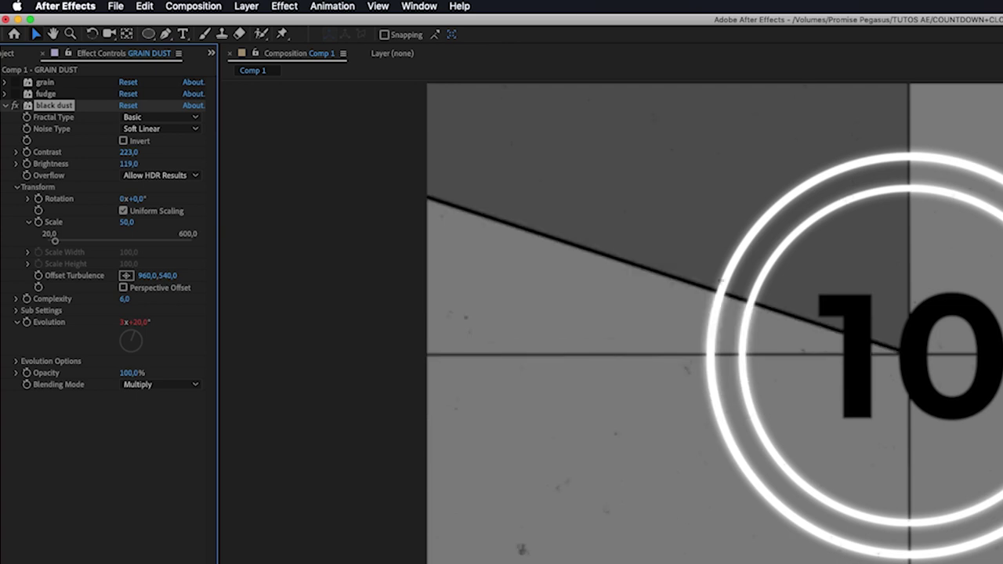
Duplicate the black dust effect and rename the copy white dust
key("super+d")
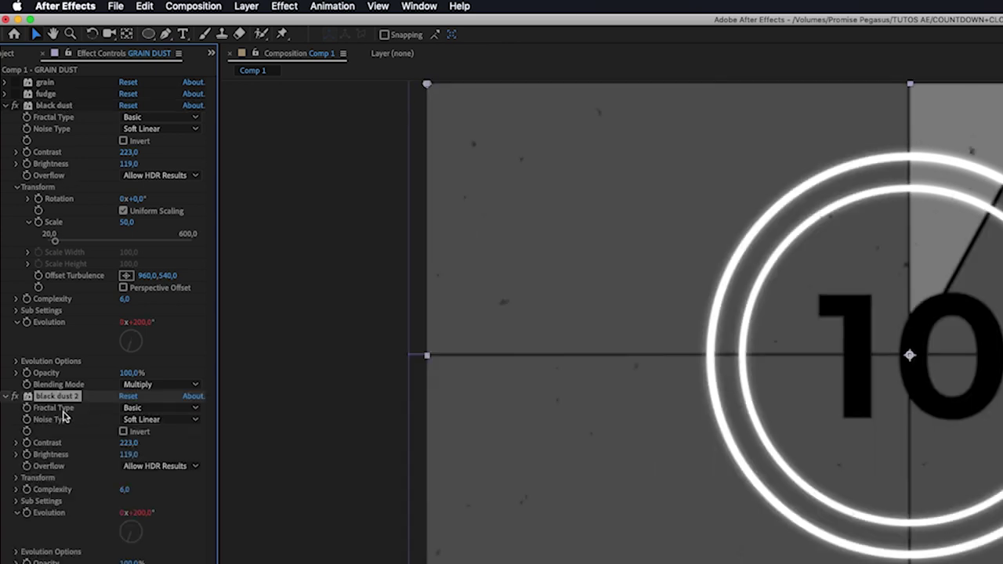
key("Return")
type("whit")
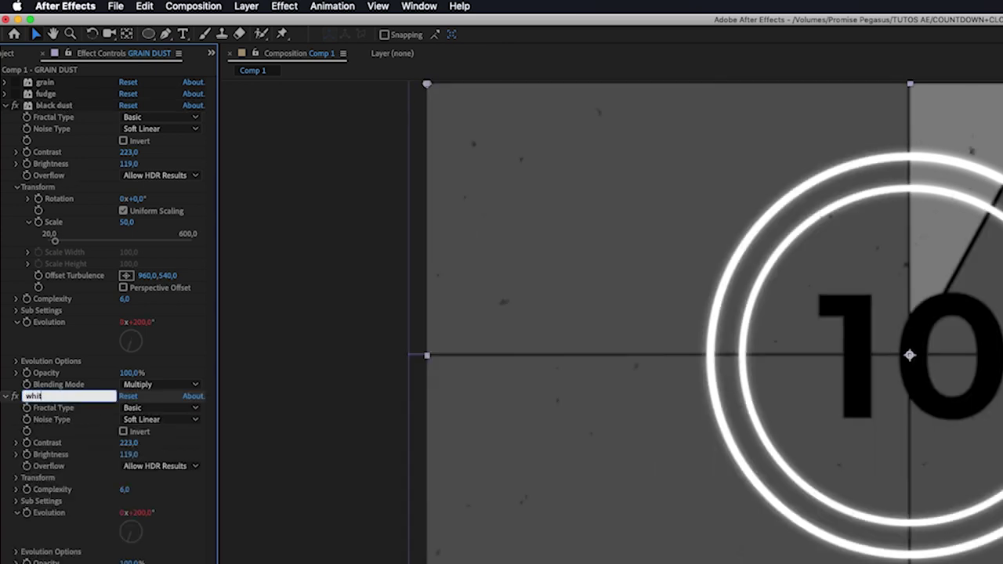
key("Return")
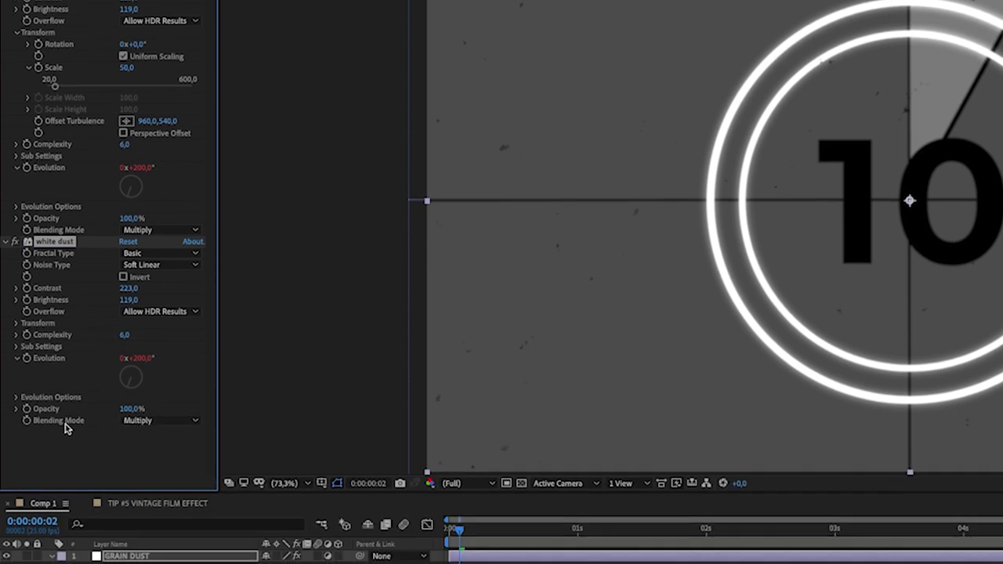
Set white dust to Add blending with Brightness -131, and preview it with the grain and fudge effects turned back on
left_click(148, 420)
left_click(144, 468)
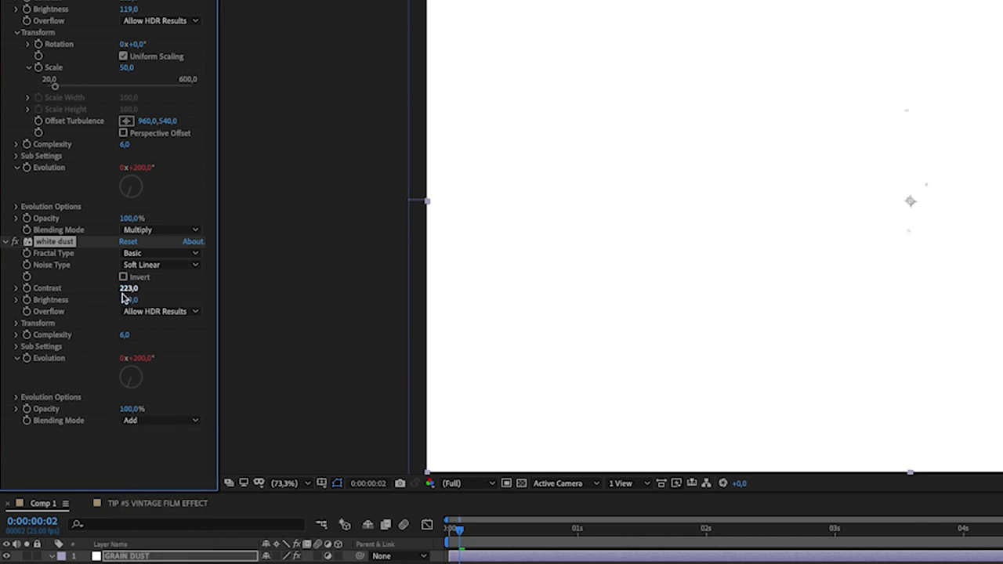
left_click_drag(132, 302, 45, 303)
left_click_drag(131, 301, 32, 296)
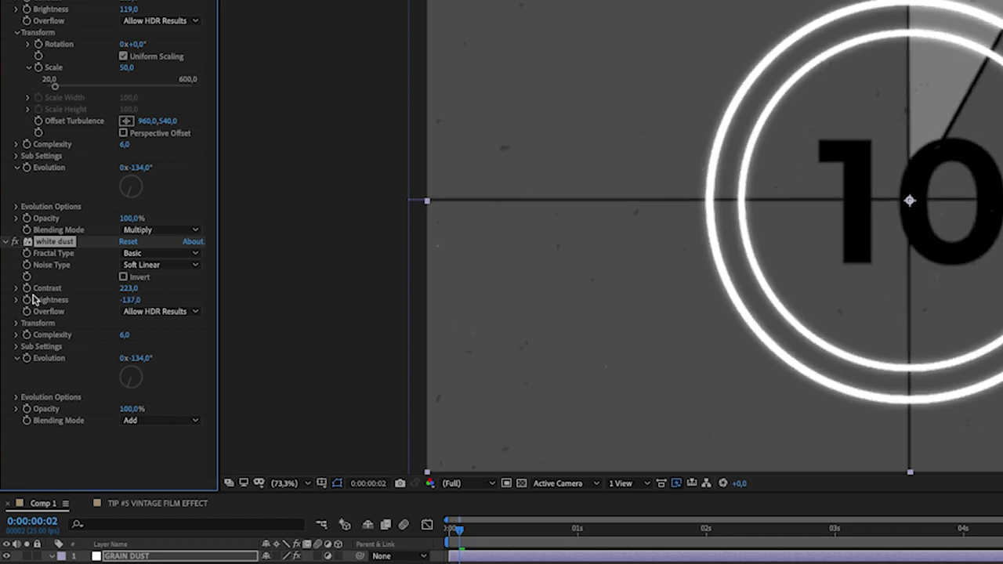
key("space")
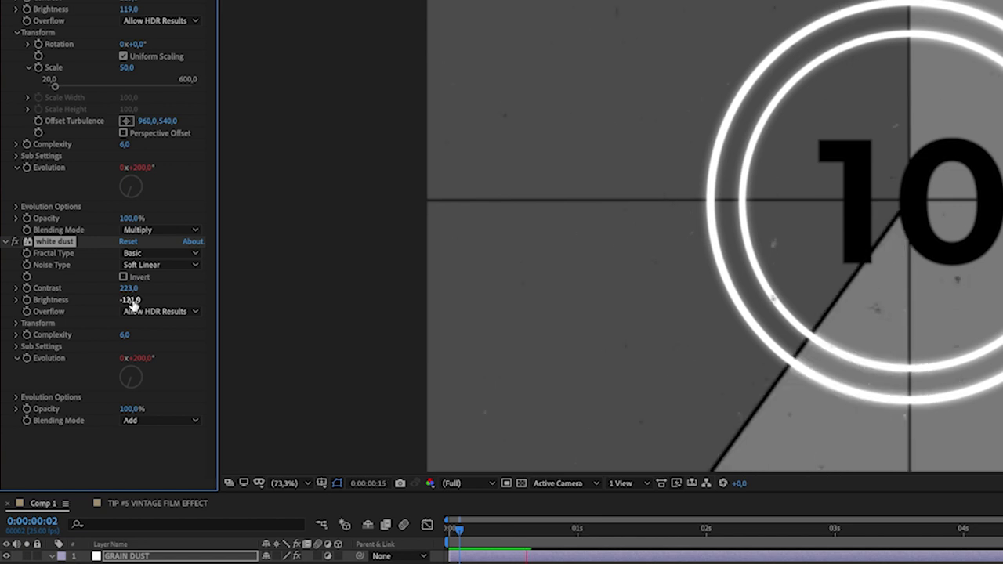
key("space")
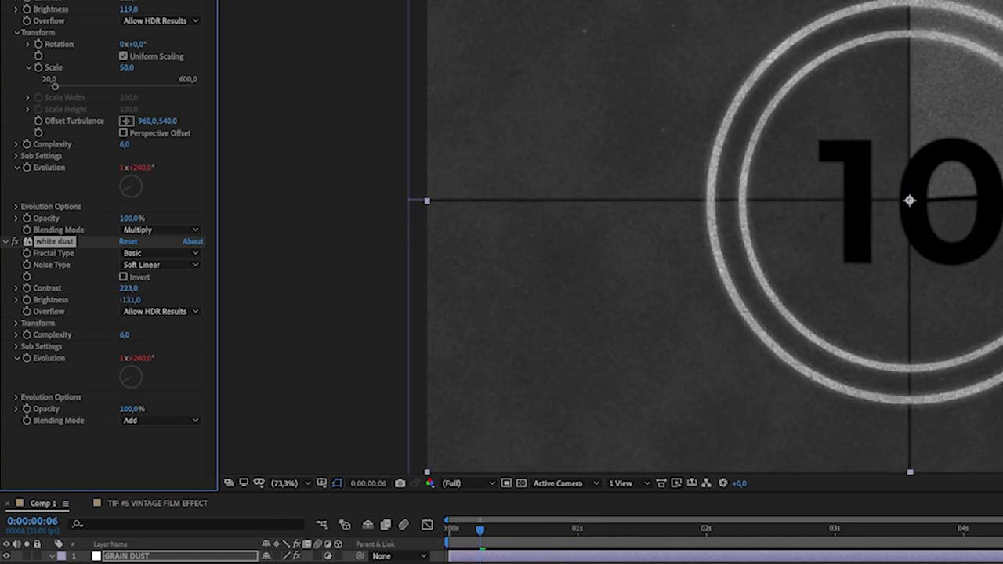
key("space")
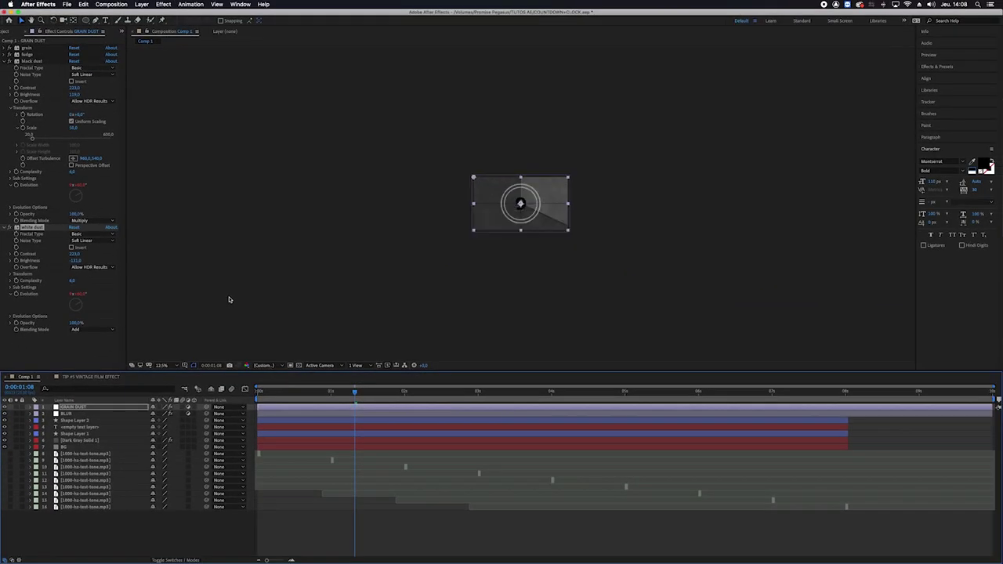
With no layer selected, draw a vertical Pen line through the composition's center, extending far above and below the frame
key("comma")
left_click(87, 538)
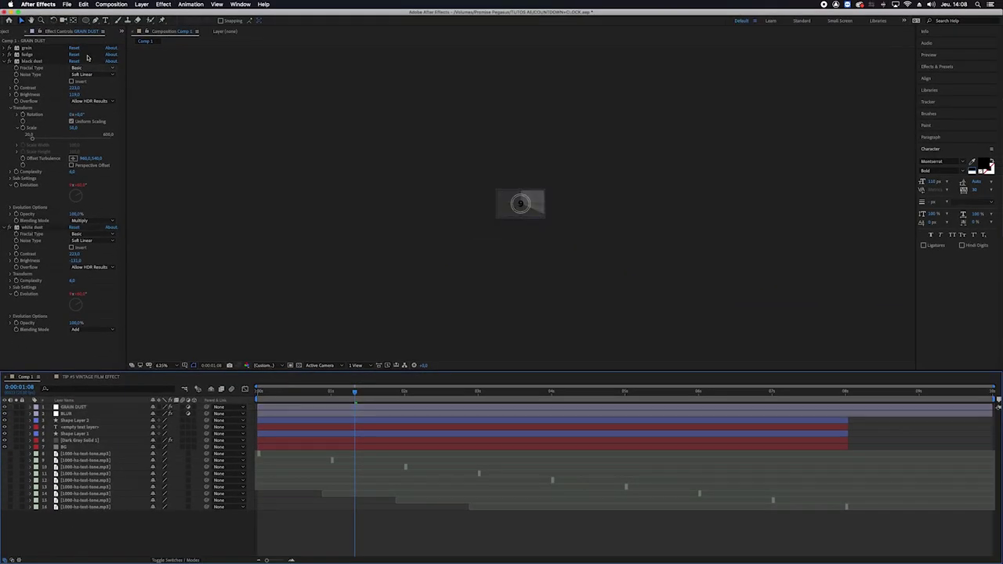
left_click(94, 20)
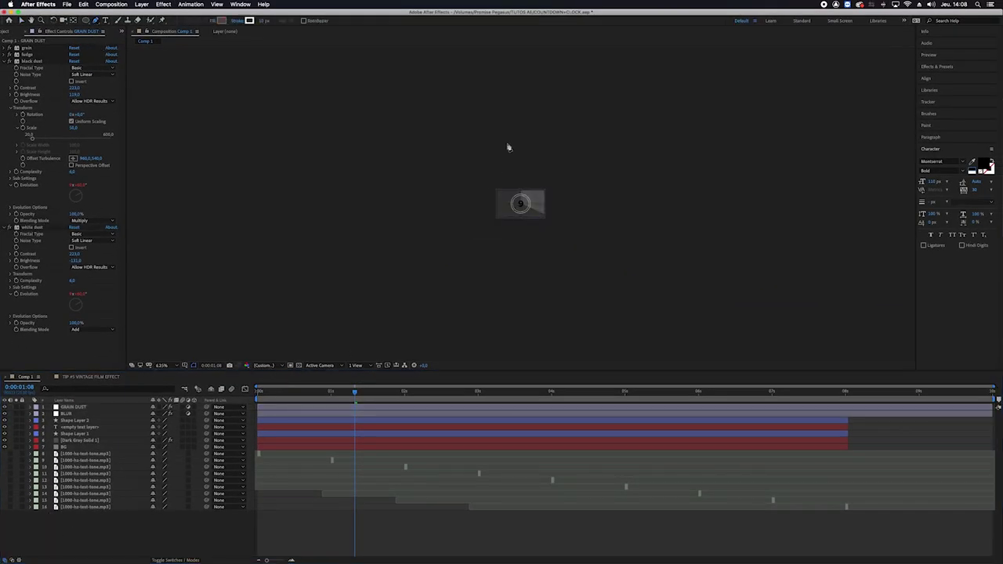
left_click(522, 94)
left_click(522, 323)
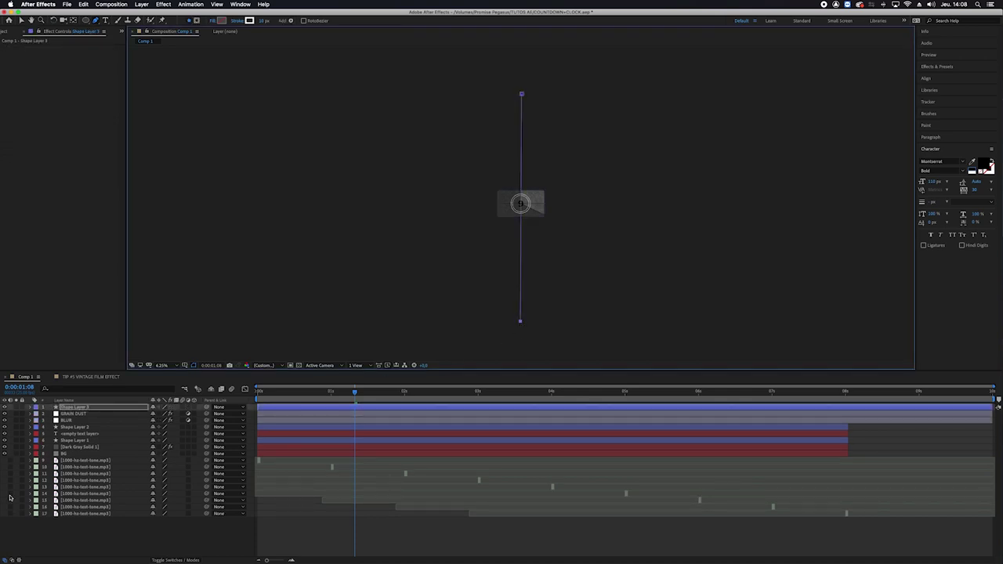
Separate the vertical line layer's Position into X and Y dimensions and test shifting its Y Position
left_click(71, 409)
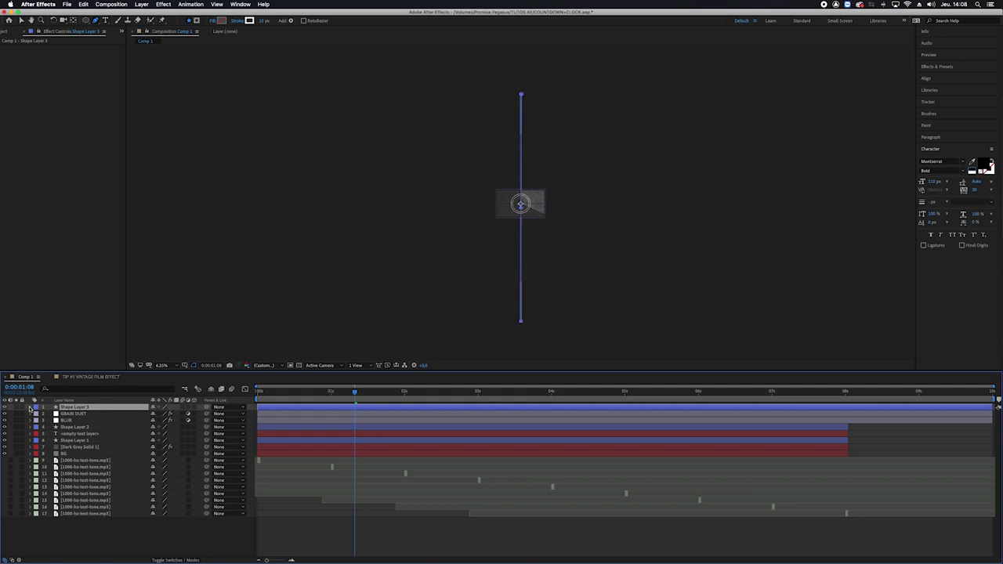
left_click(30, 408)
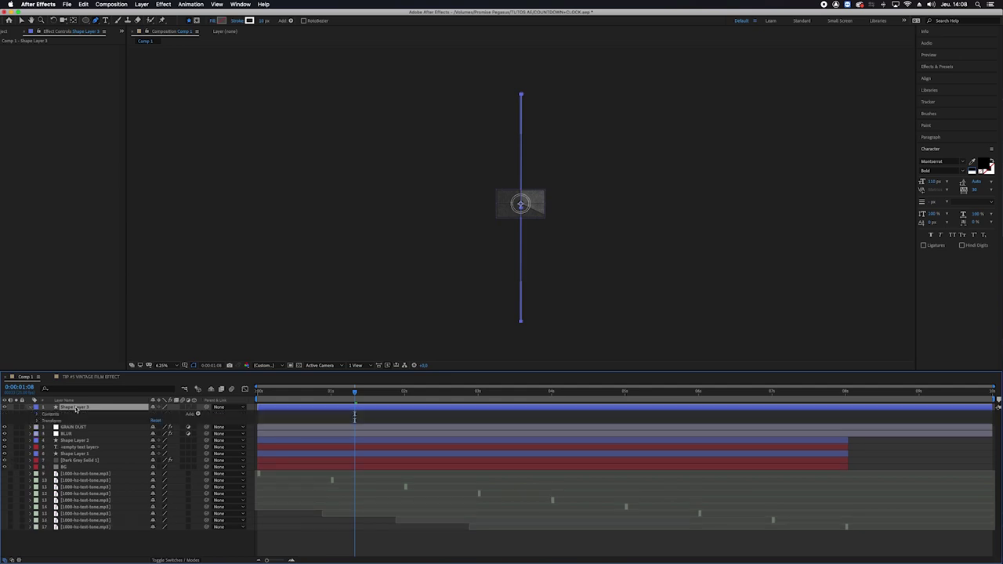
key("p")
right_click(65, 415)
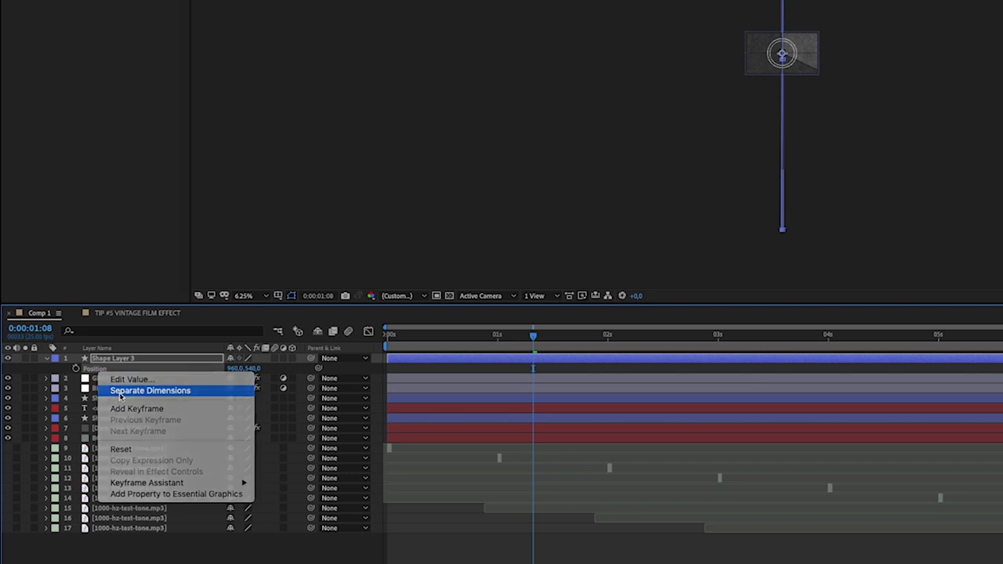
left_click(119, 391)
left_click_drag(235, 379, 81, 345)
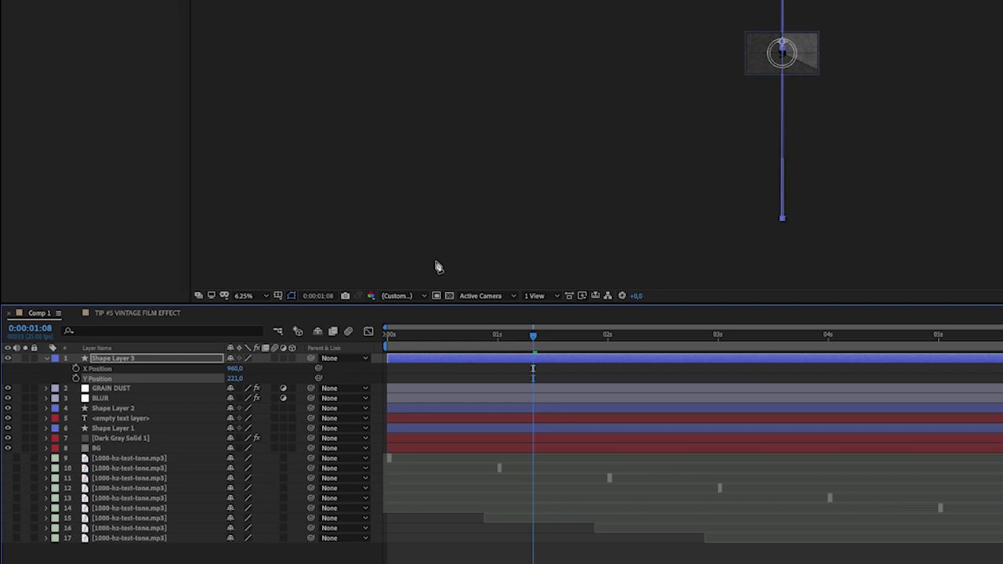
Keyframe the line's Y Position from above the frame (about -5059) at 0:00:00:00 to below the frame at 5 seconds, and scrub through the movement
left_click_drag(457, 336, 384, 335)
left_click_drag(782, 210, 783, 21)
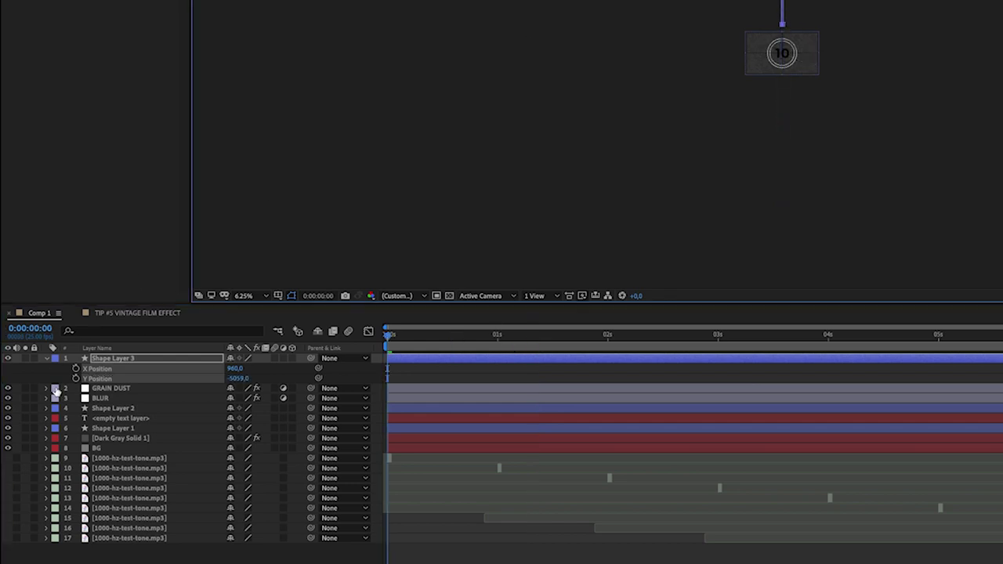
left_click(76, 379)
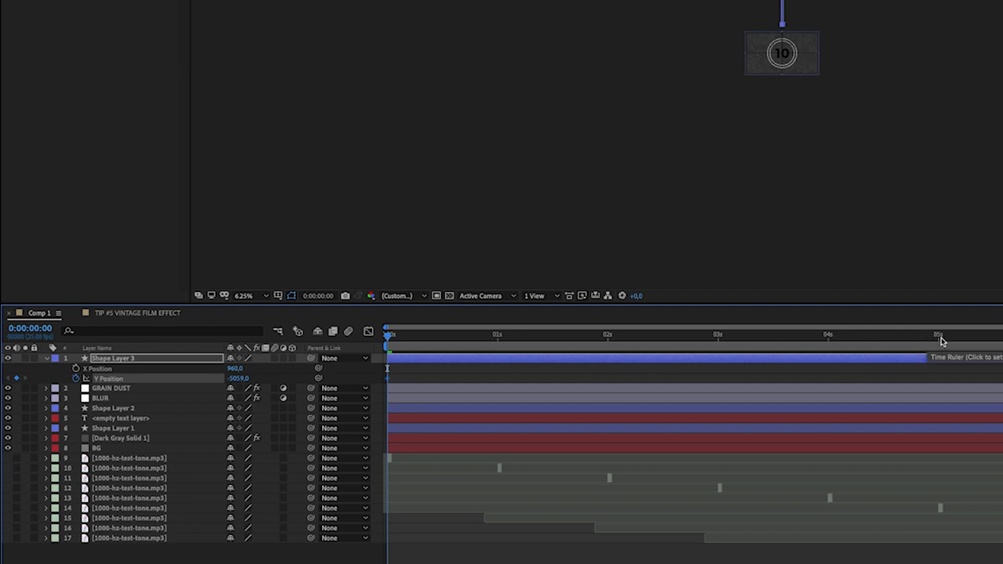
left_click(940, 338)
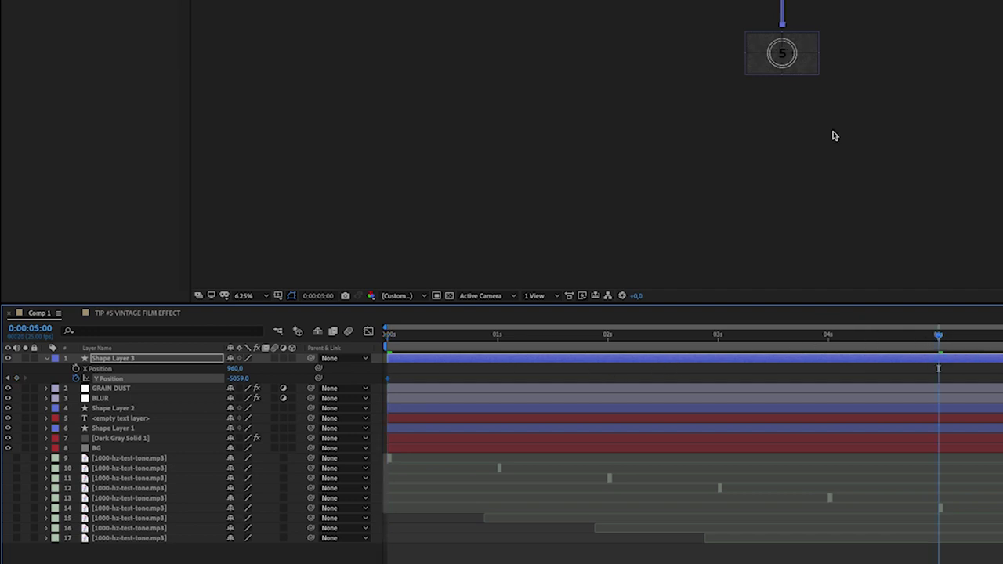
left_click_drag(776, 24, 772, 245)
left_click_drag(390, 339, 264, 363)
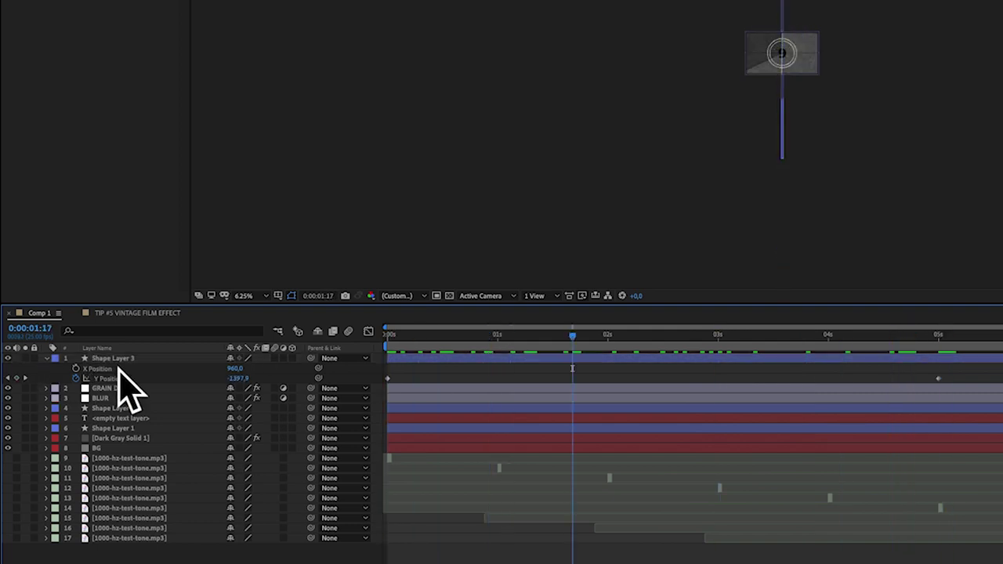
Add the expression wiggle(.5,2500) to the line layer's X Position
left_click(75, 370, "alt")
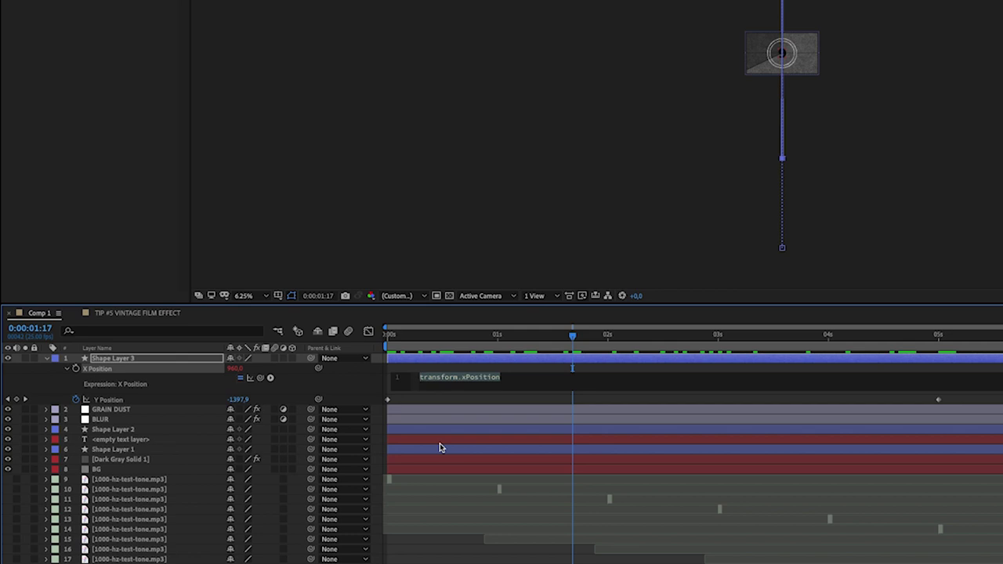
type("wi")
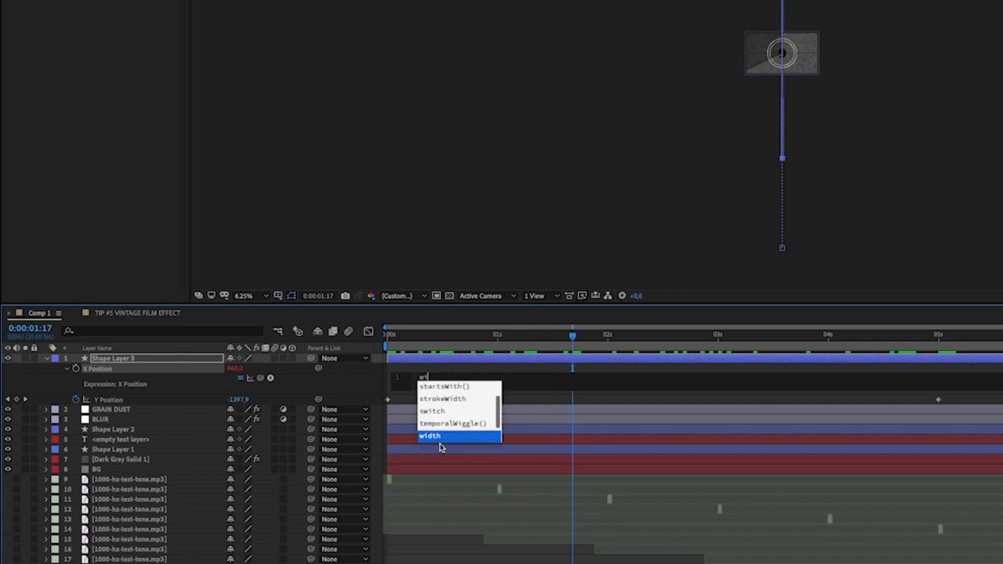
type("ggle")
key("Return")
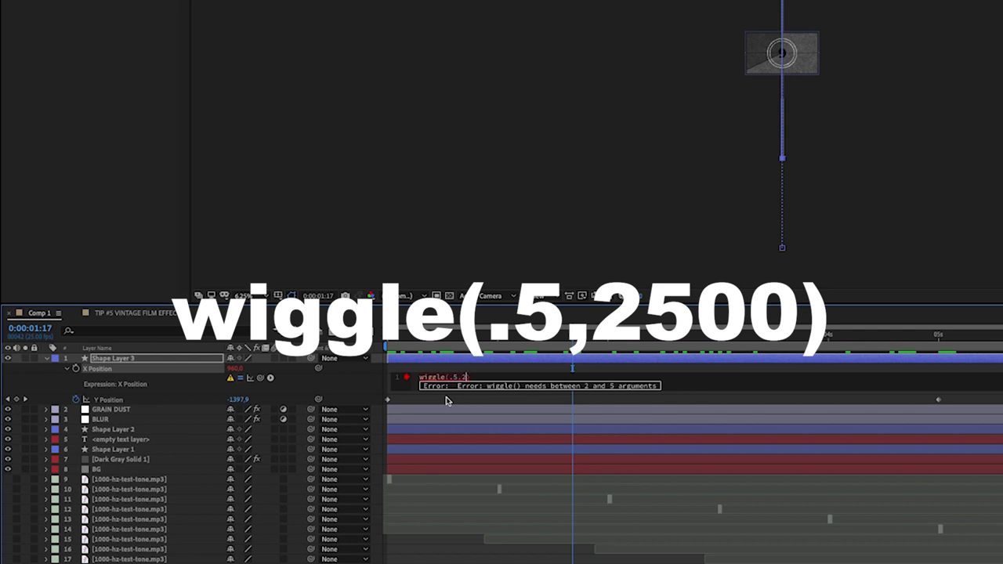
type("00")
left_click(346, 389)
Fit the composition in view, preview it from the start, and solo the line layer to watch its wiggling motion
key("Home")
key("shift+slash")
key("space")
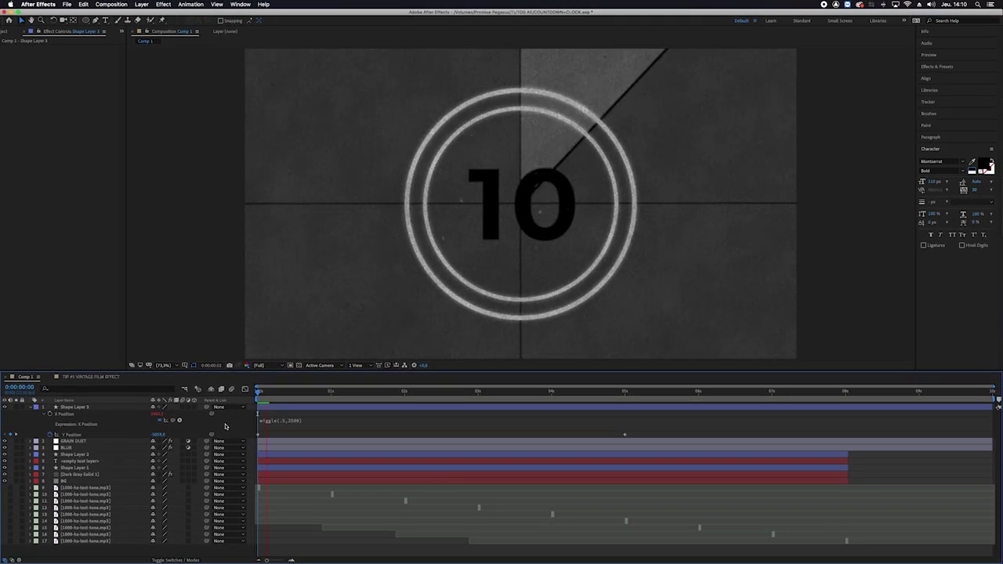
key("space")
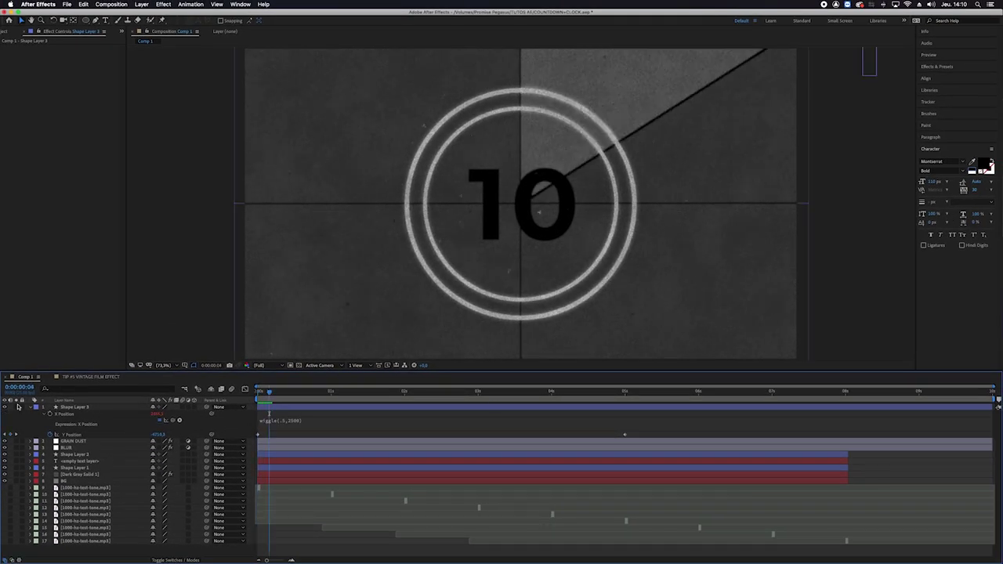
left_click(16, 407)
key("space")
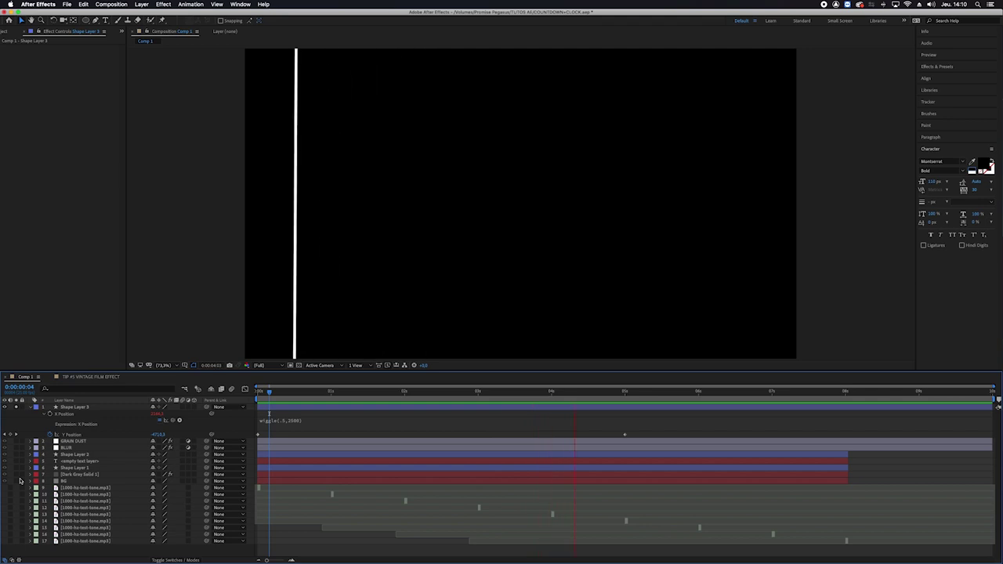
key("space")
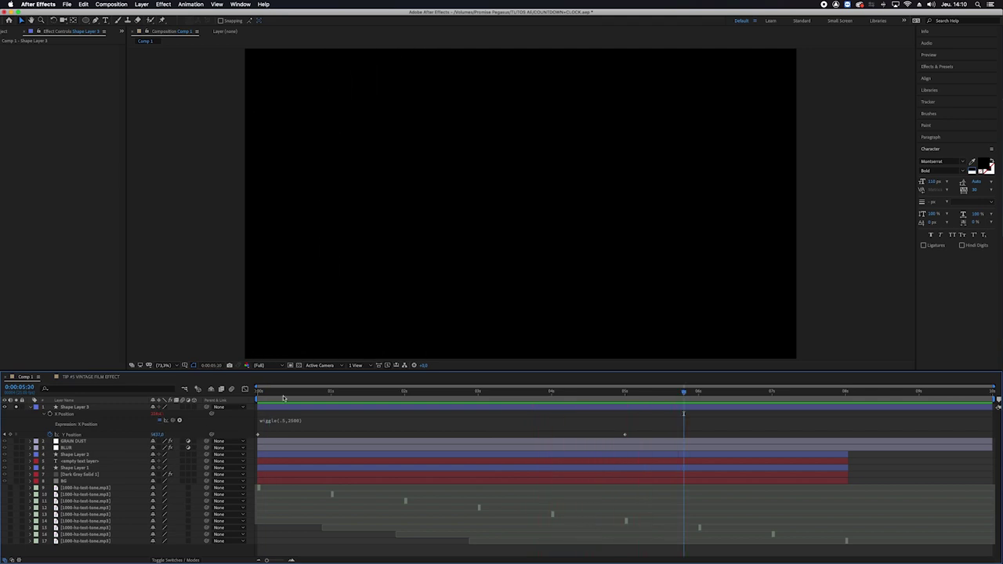
Trim the line layer's start and end to the stretch where the line crosses the frame, ending at about 0:00:04:09
left_click(301, 392)
left_click_drag(301, 391, 575, 398)
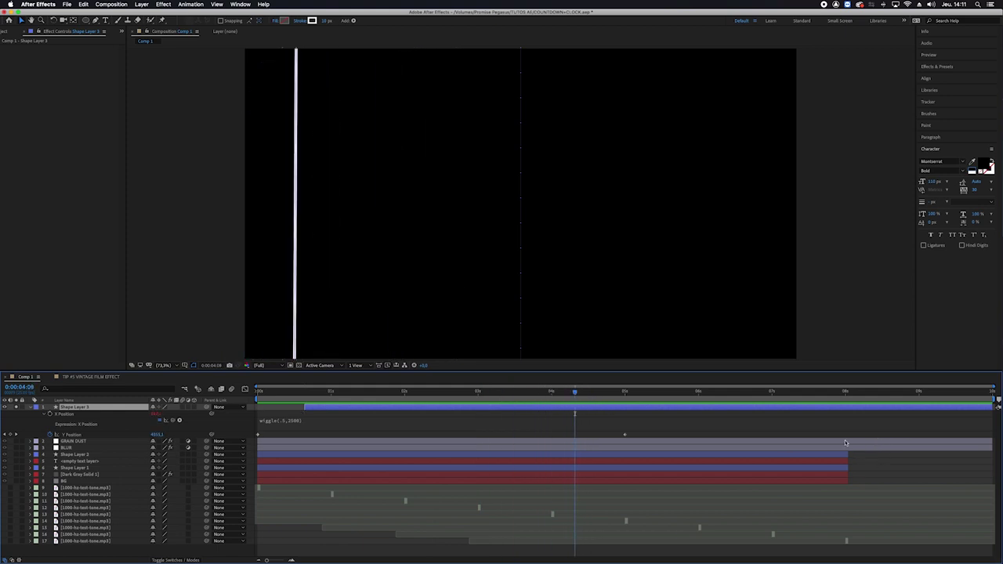
key("Page_Down")
key("Page_Down")
key("Page_Up")
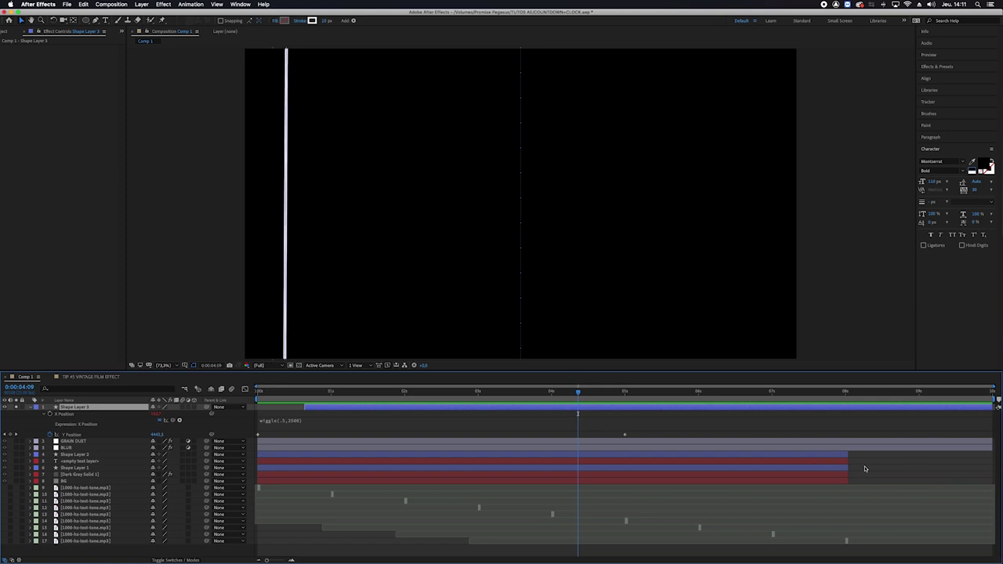
left_click_drag(992, 406, 579, 415)
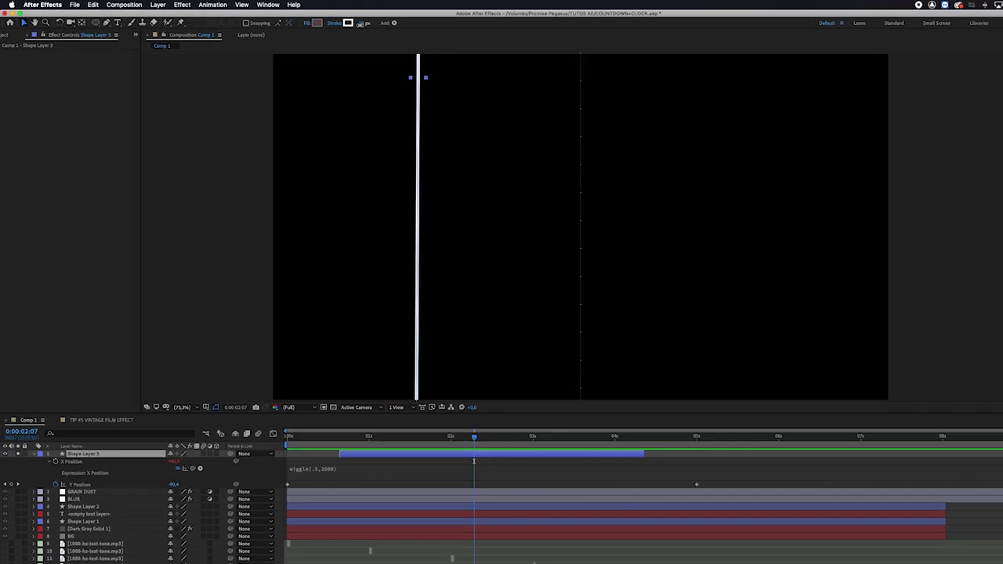
Set the line's stroke width to 1 px
left_click(360, 24)
type("1")
key("Return")
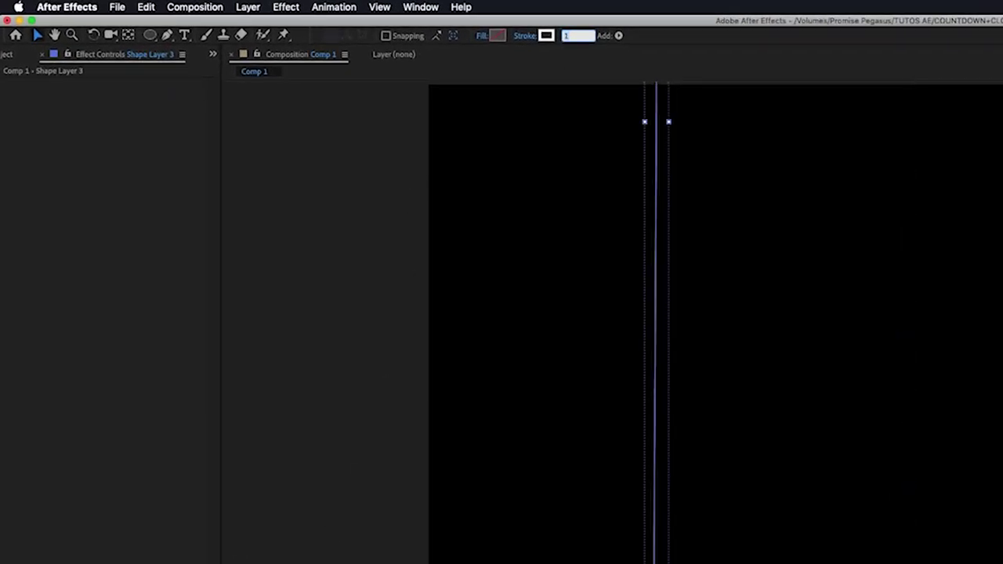
key("super+shift+a")
key("super+a")
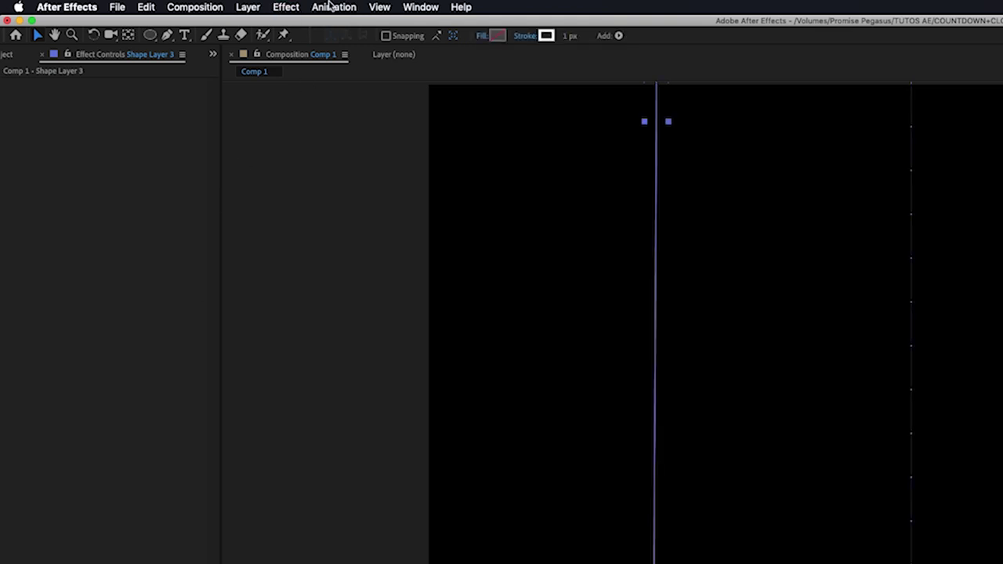
Apply the Roughen Edges effect to the line layer and set its Border to 1
left_click(286, 6)
mouse_move(313, 369)
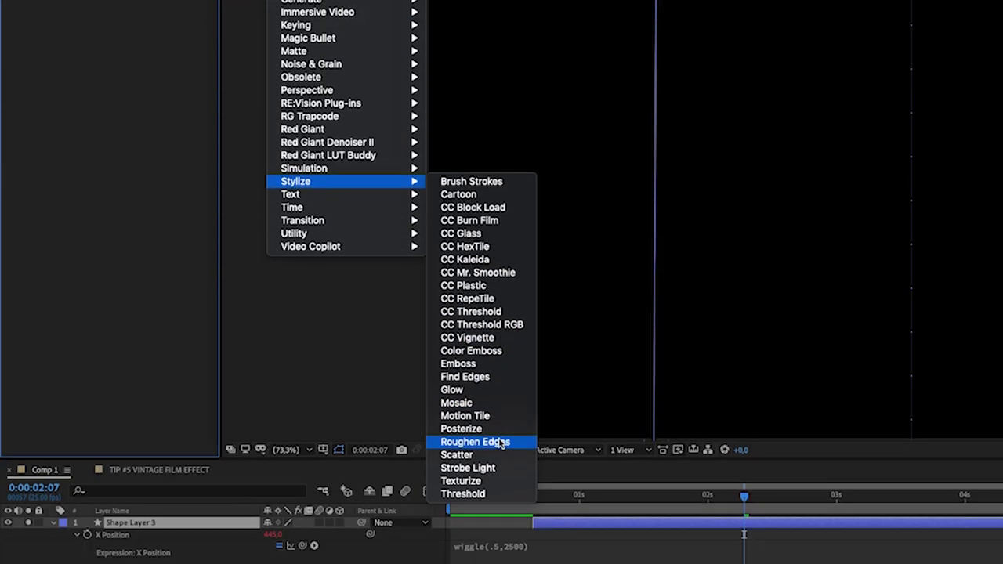
left_click(501, 444)
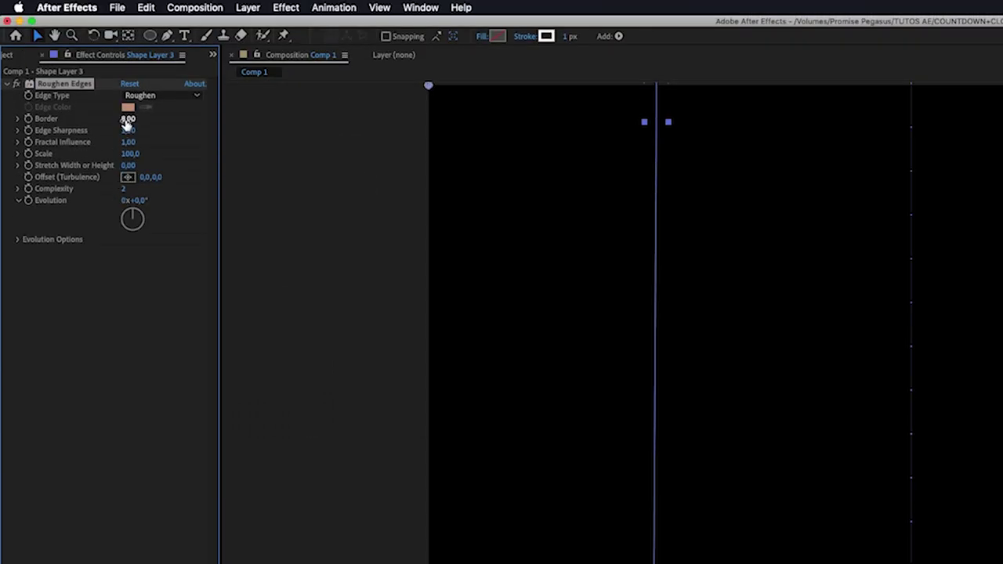
left_click(126, 120)
key("Return")
left_click(123, 121)
type("1")
key("Return")
key("super+shift+a")
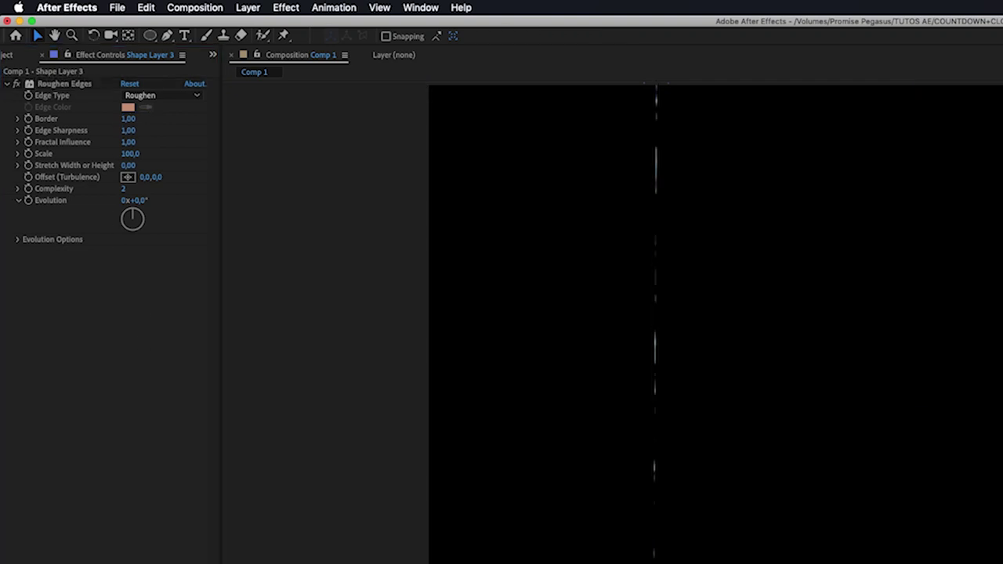
Refine Roughen Edges on the line with Border 0.5 and Complexity 10
left_click(128, 120)
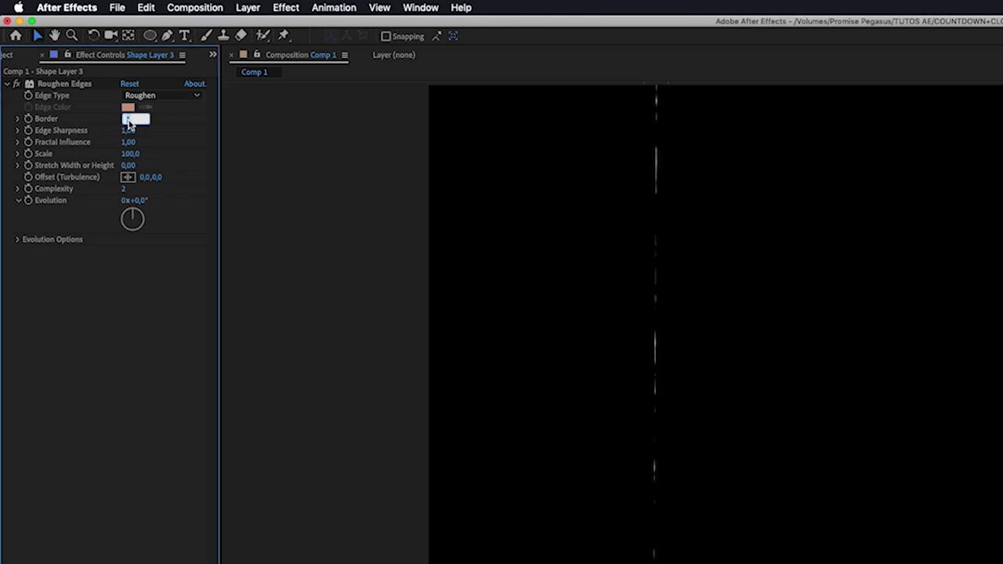
key("Return")
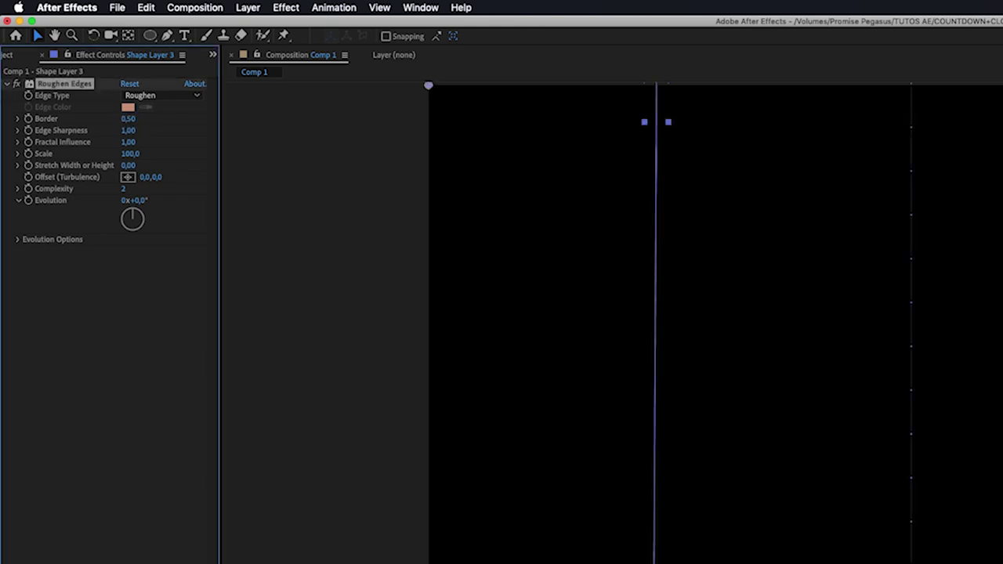
left_click_drag(124, 189, 297, 201)
key("super+shift+a")
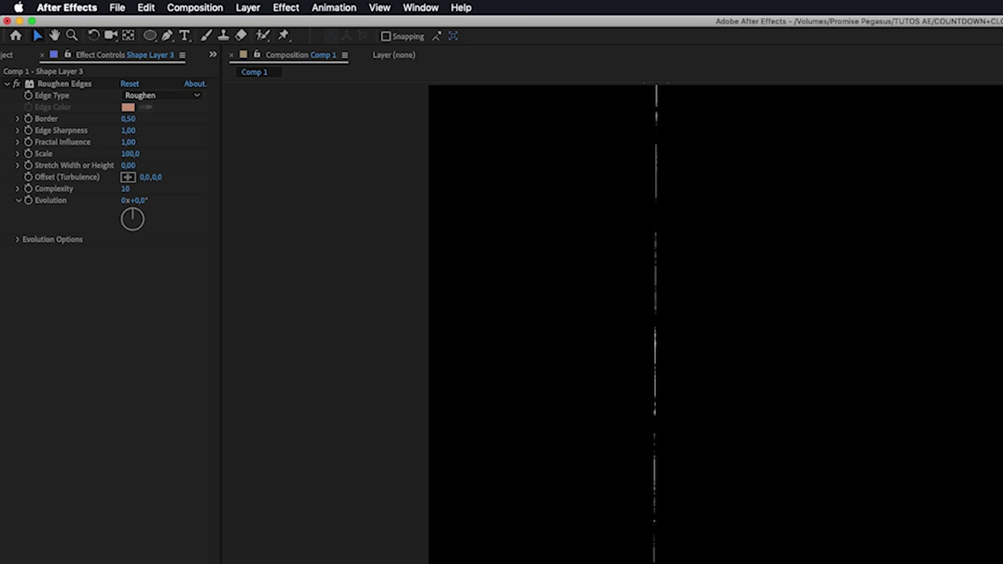
Preview the roughened scratch line over the full countdown, with the line layer no longer soloed
key("super+Down")
key("space")
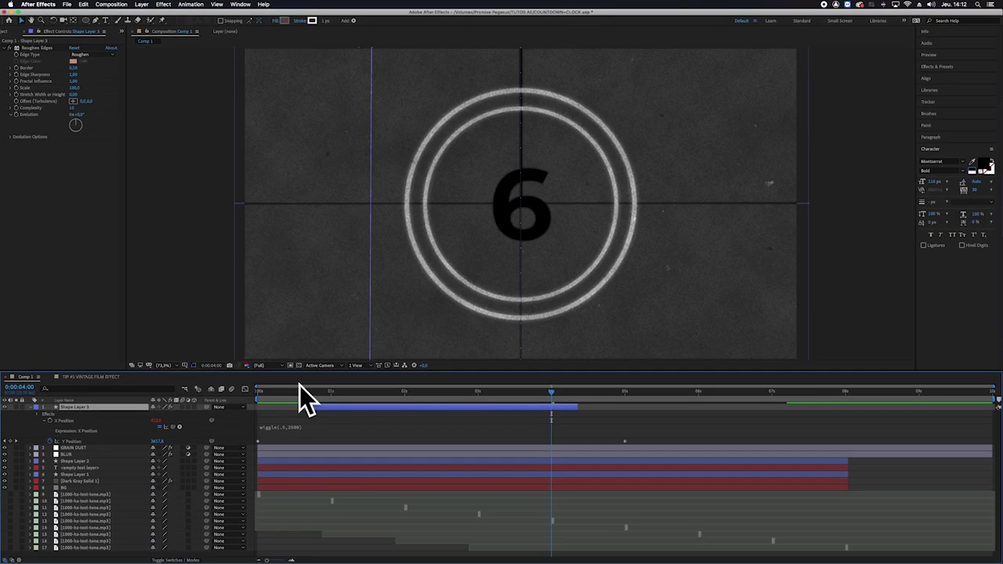
left_click_drag(299, 391, 406, 393)
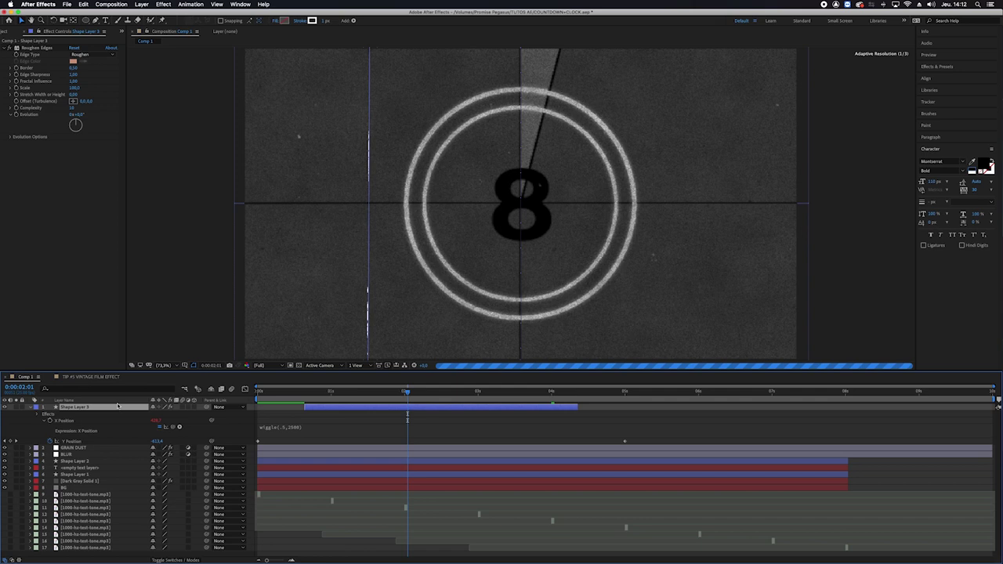
Duplicate the scratch line layer and shift the copy to start at about 2 seconds, checking both lines in the frame
key("super+d")
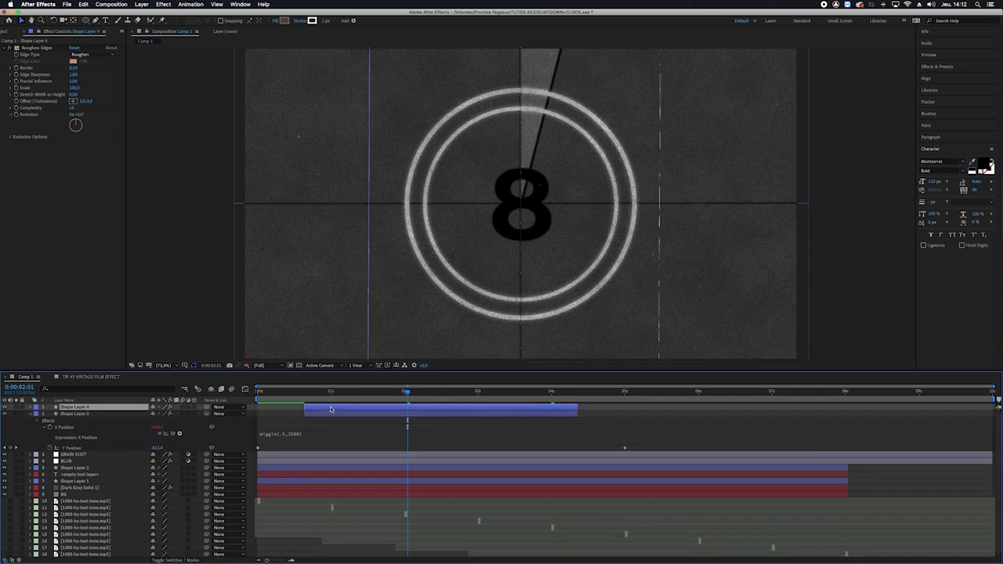
left_click_drag(333, 409, 438, 413)
left_click_drag(346, 392, 500, 394)
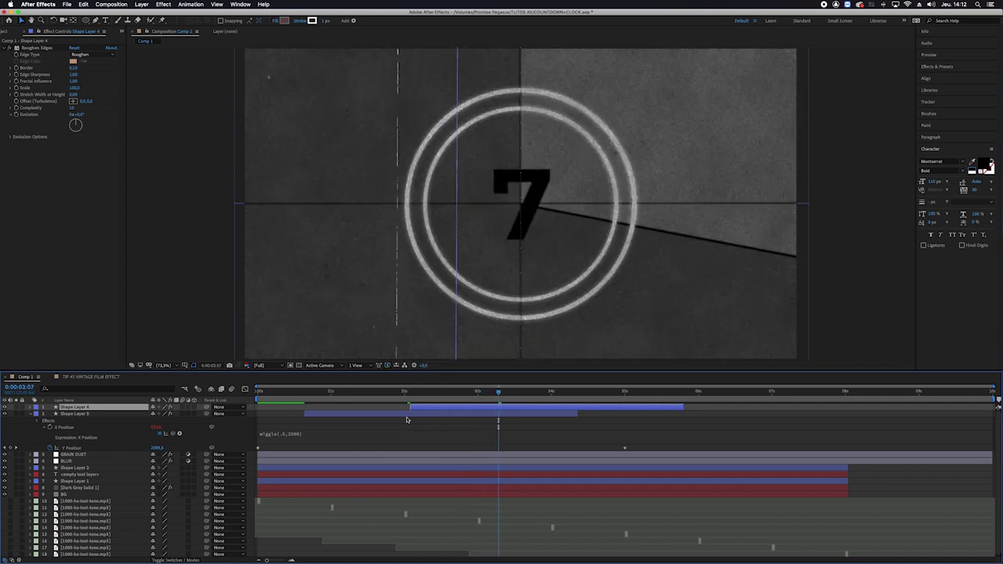
left_click(239, 435)
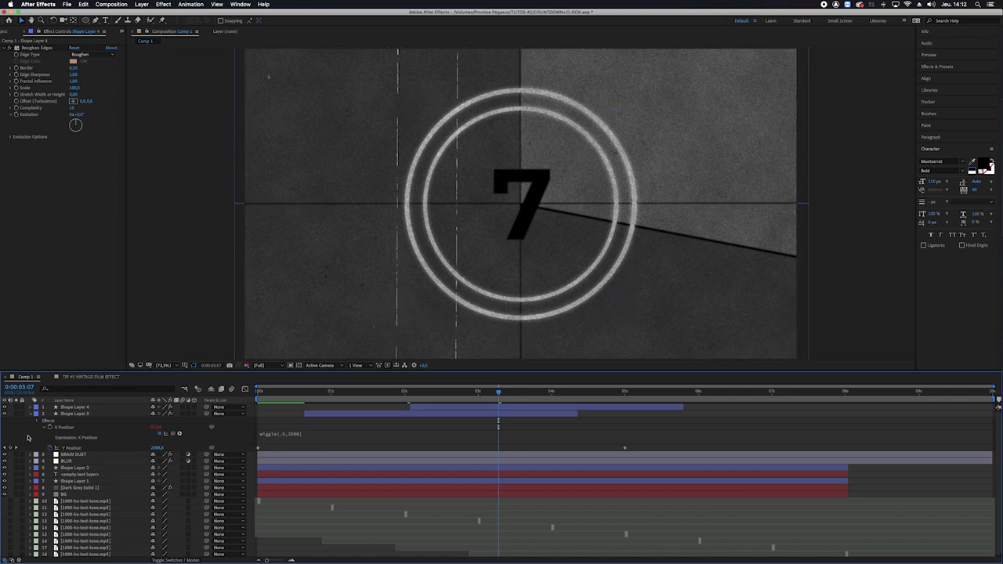
Duplicate the second scratch line layer and shift the new copy to start at about 4.4 seconds
left_click(78, 407)
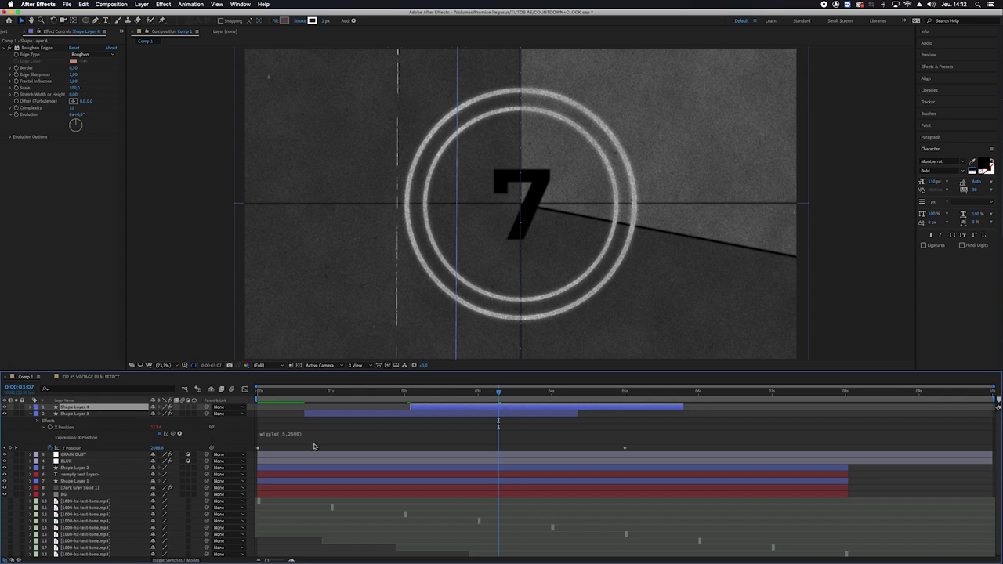
key("ctrl+d")
left_click_drag(444, 408, 613, 409)
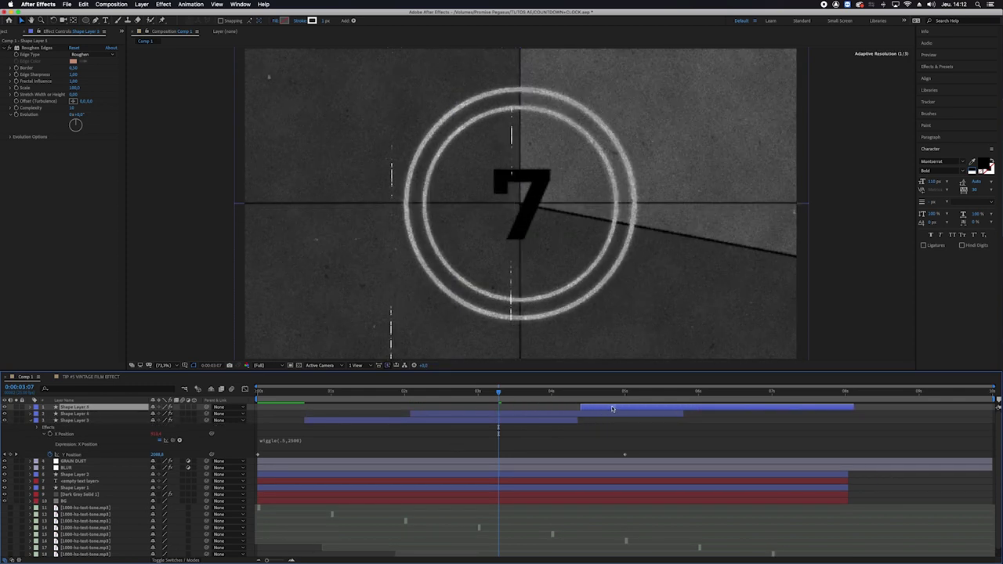
Duplicate the newest scratch line layer and change the copy's stroke color to black
left_click(77, 421, "shift")
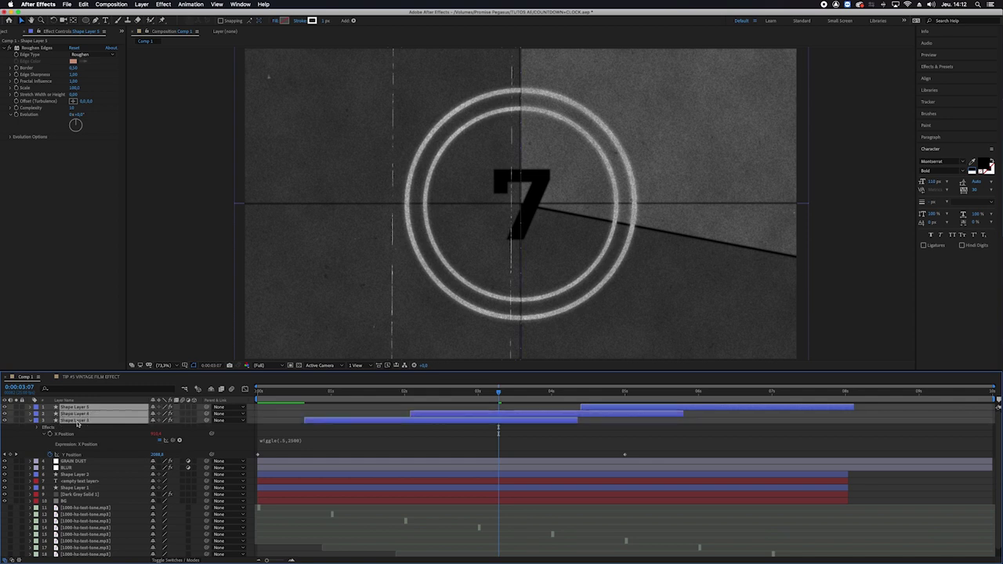
left_click(81, 432)
left_click(76, 407)
key("super+d")
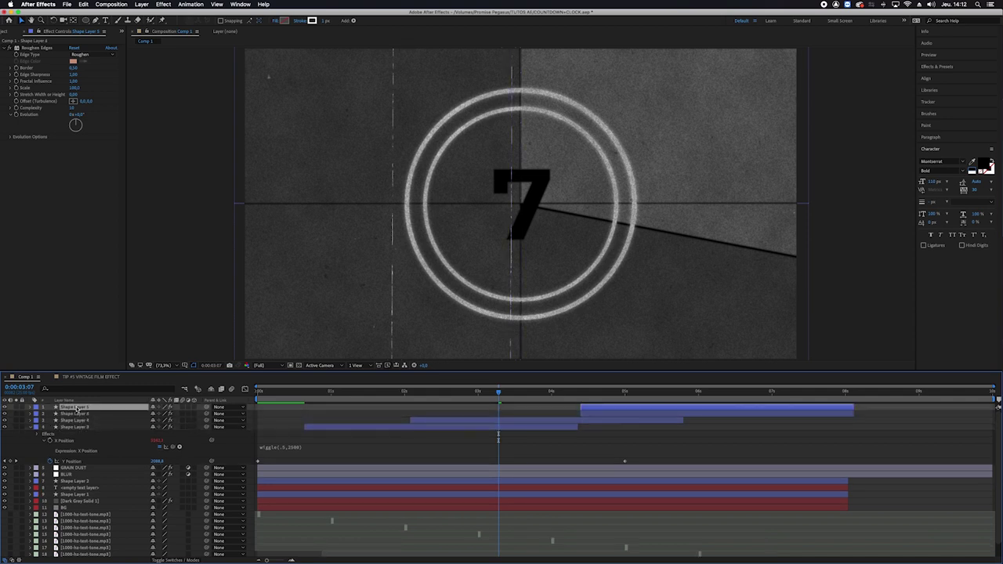
left_click(313, 21)
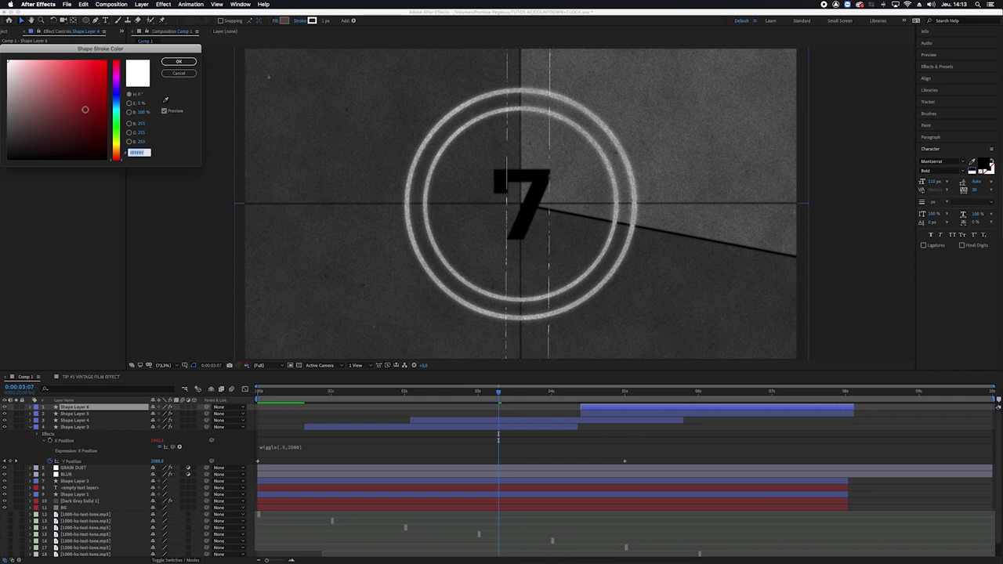
left_click(179, 62)
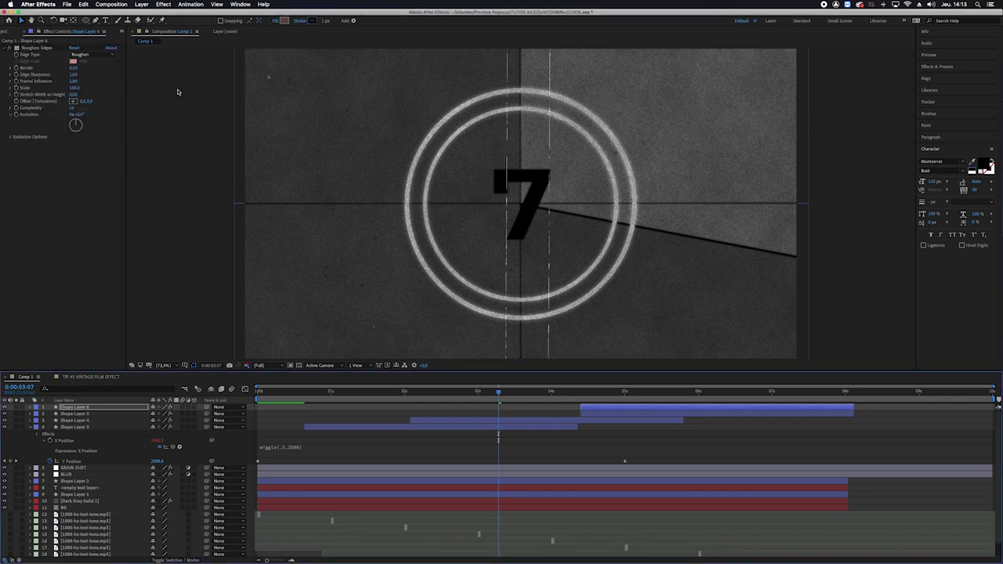
Shift the black scratch line to the start of the timeline and create six more line copies staggered at different start times
left_click_drag(590, 408, 491, 407)
key("ctrl+d")
key("ctrl+d")
key("ctrl+d")
key("ctrl+d")
key("ctrl+d")
left_click_drag(384, 407, 282, 407)
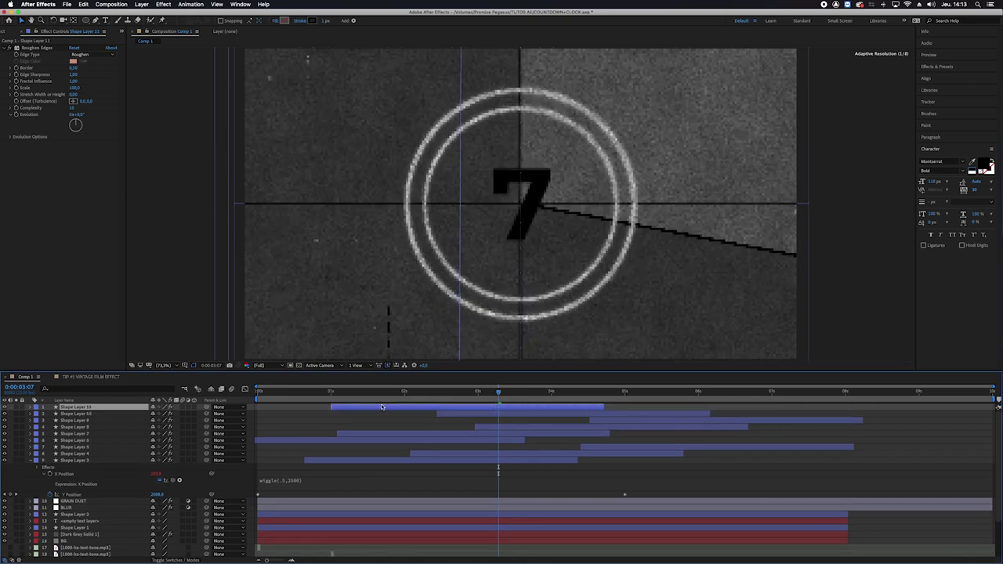
key("ctrl+d")
left_click_drag(379, 408, 268, 410)
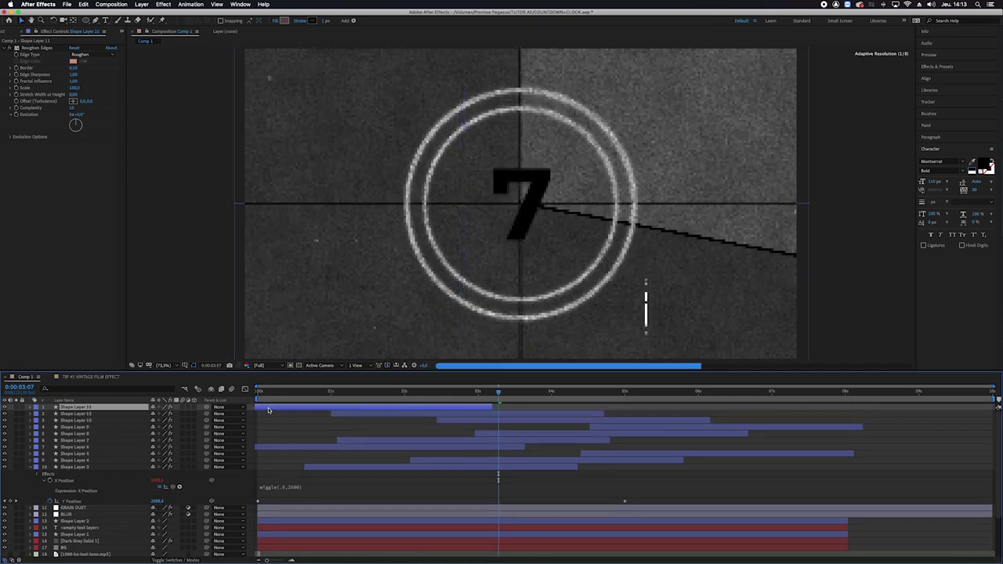
Set the opacity of all ten scratch line layers to 50%, preview the countdown, and collapse their properties
left_click(82, 467, "shift")
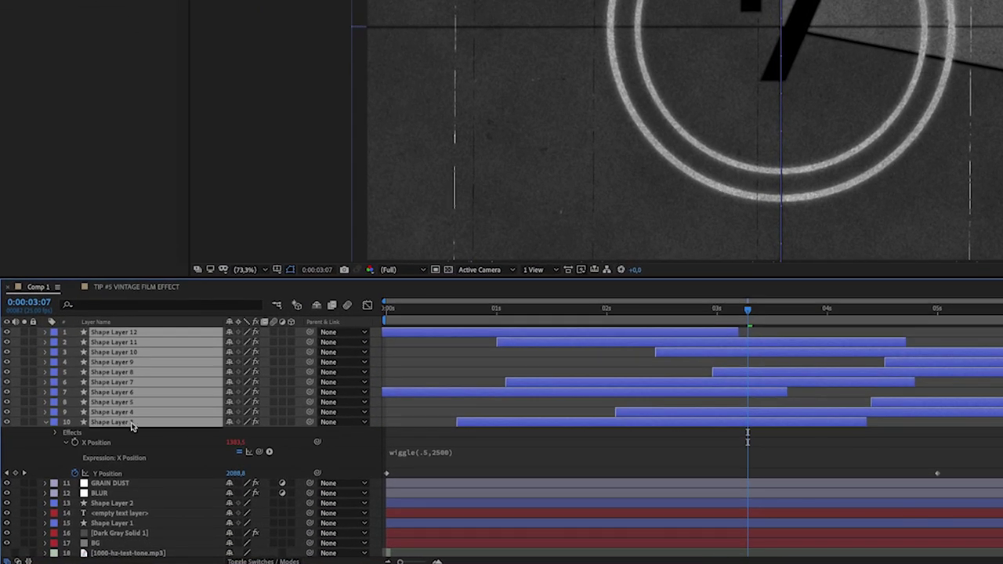
key("t")
left_click(231, 342)
type("50")
key("Return")
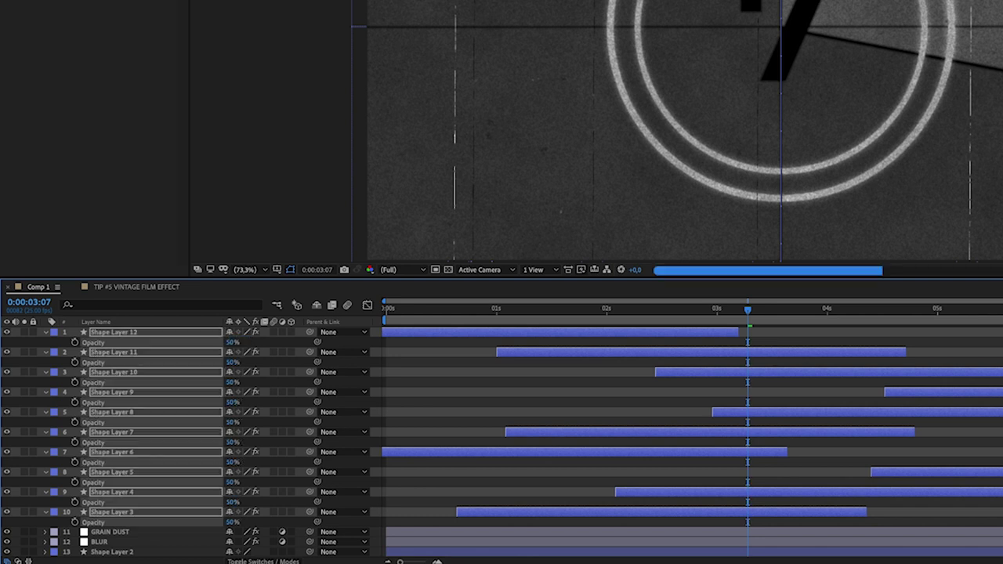
key("space")
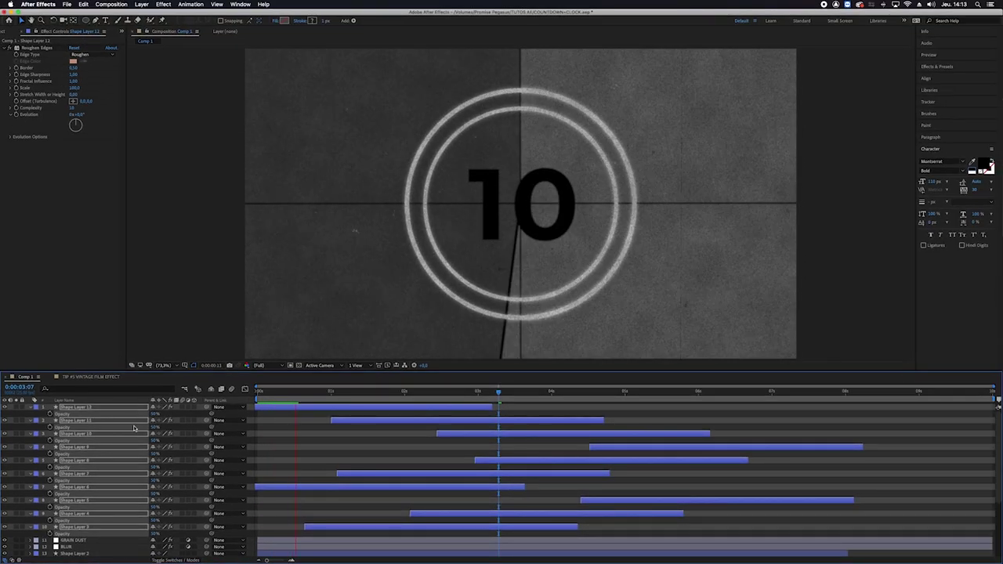
key("space")
left_click(30, 410)
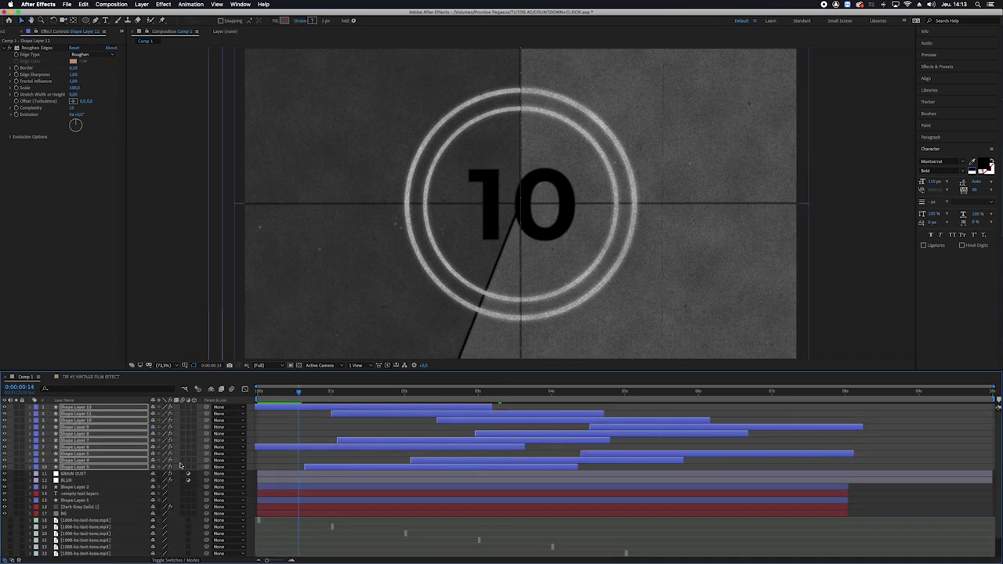
Create a new black solid layer above the crosshair and circles shape layer
left_click(124, 485)
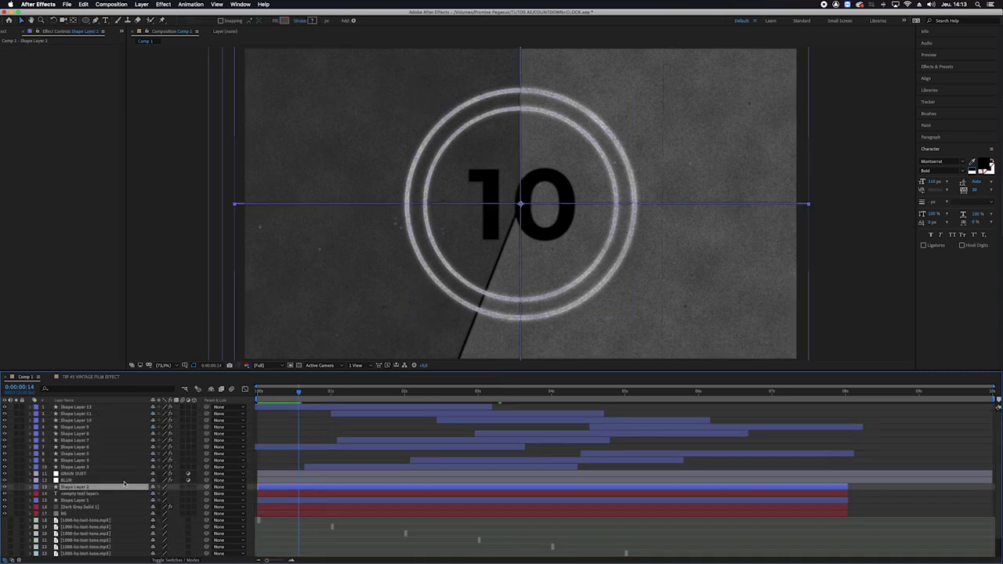
left_click(142, 4)
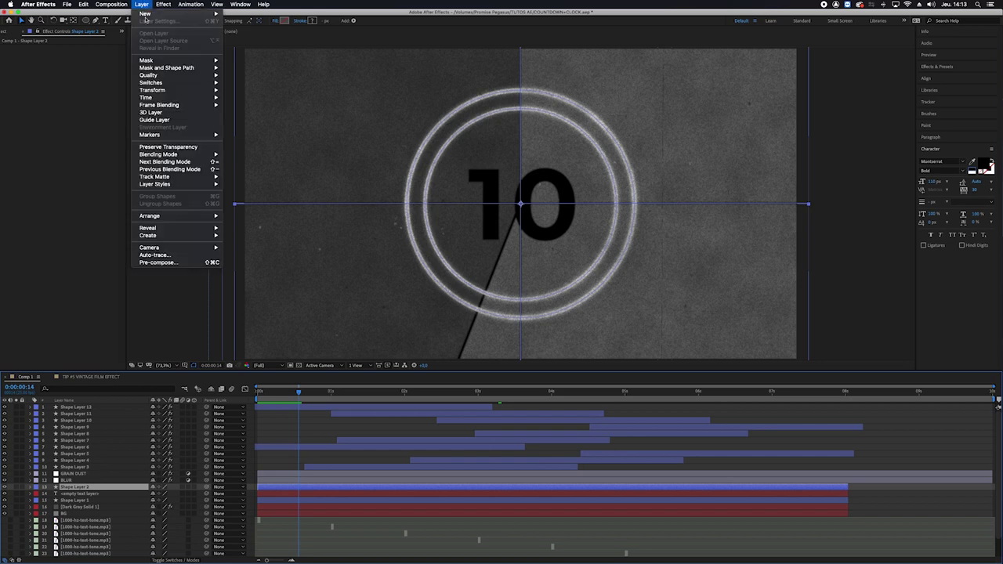
mouse_move(146, 14)
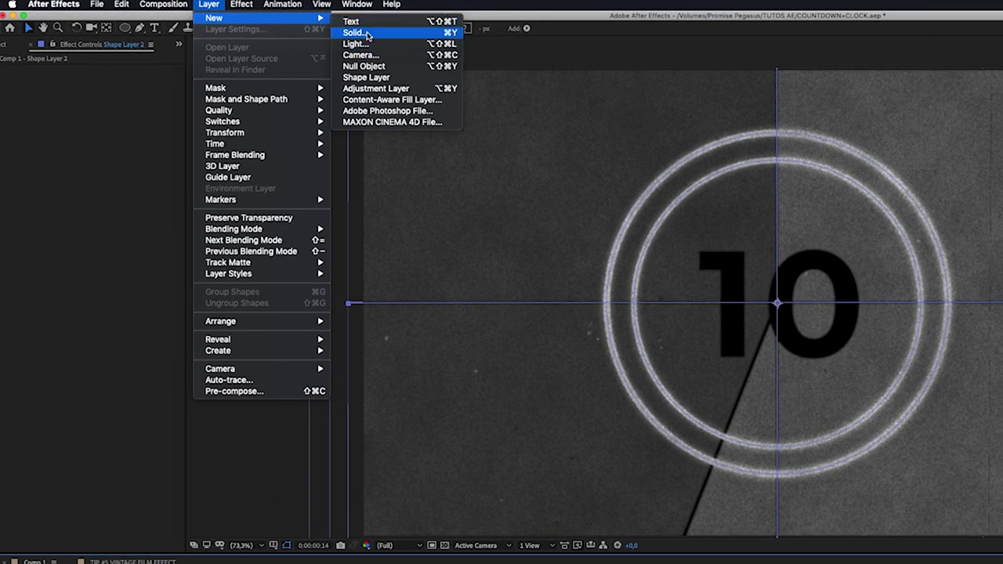
left_click(355, 32)
left_click(118, 265)
left_click(74, 201)
left_click(262, 90)
left_click(228, 295)
Add a full-frame elliptical mask to the black solid, move the layer above all others, and set the mask mode to Subtract
double_click(124, 28)
key("v")
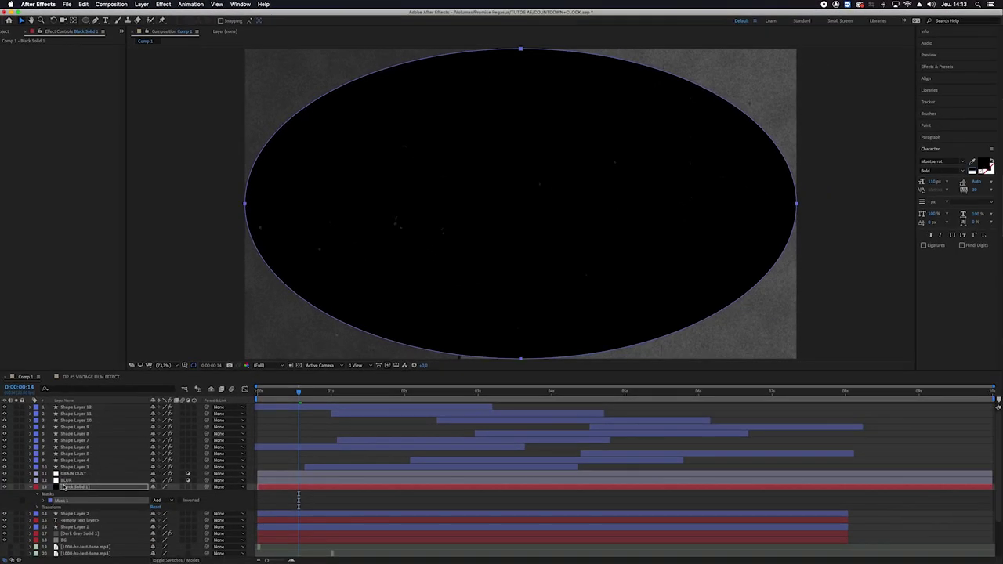
left_click_drag(64, 488, 78, 407)
left_click(157, 422)
left_click(170, 442)
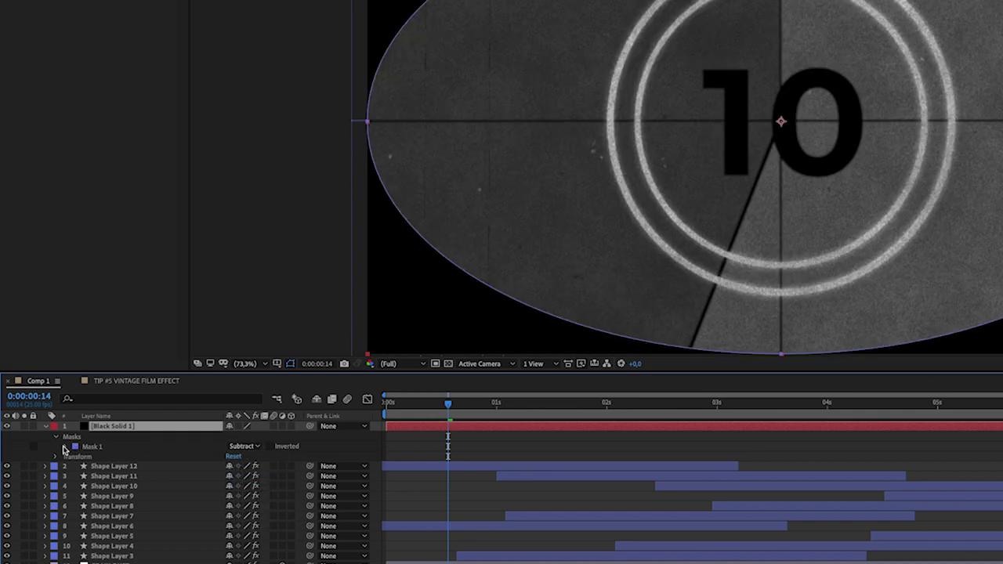
Set the Mask Feather of the black solid's elliptical mask to 750 pixels
left_click(65, 447)
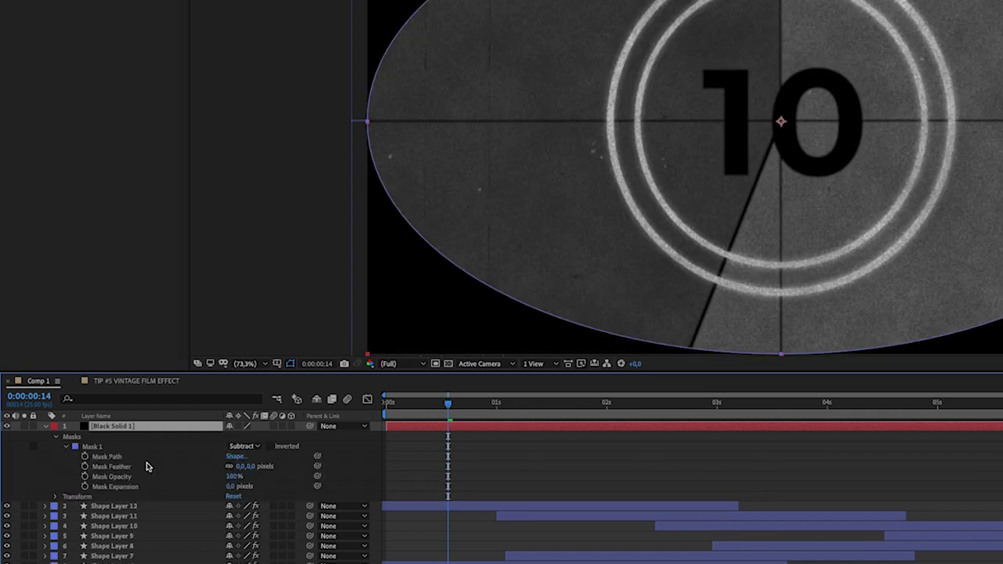
left_click(242, 466)
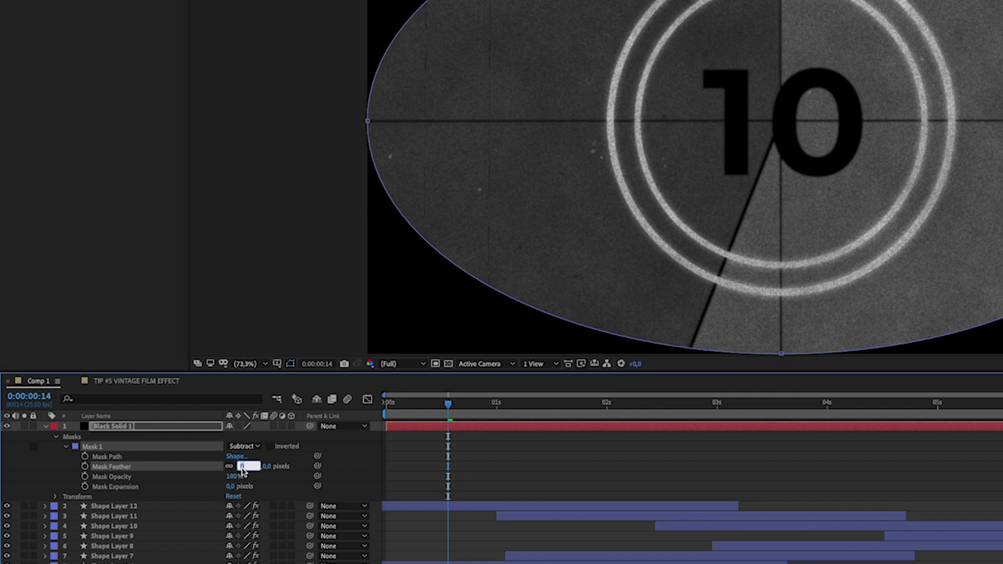
key("Return")
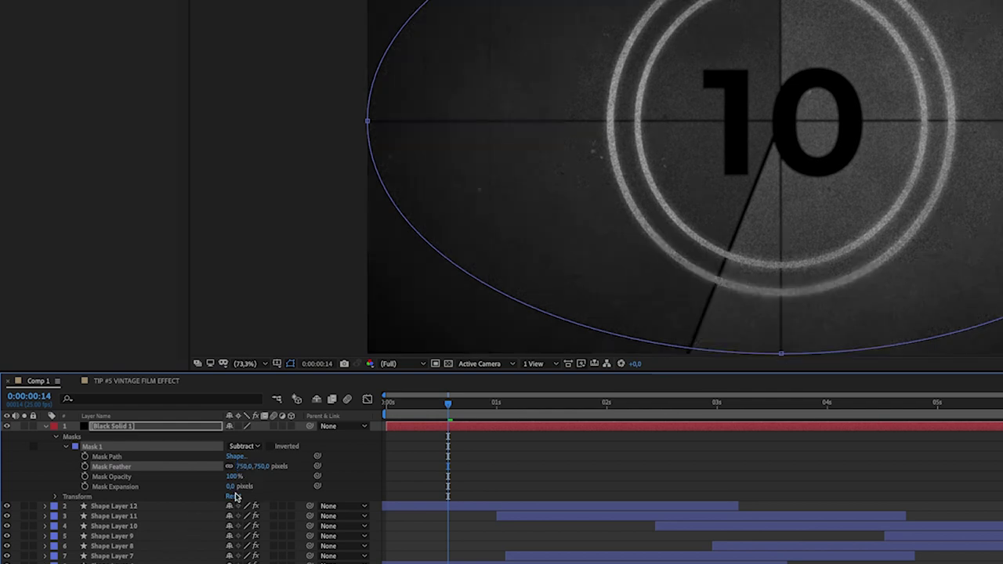
Try a different opacity on the black vignette solid and preview the countdown
left_click(114, 431)
key("t")
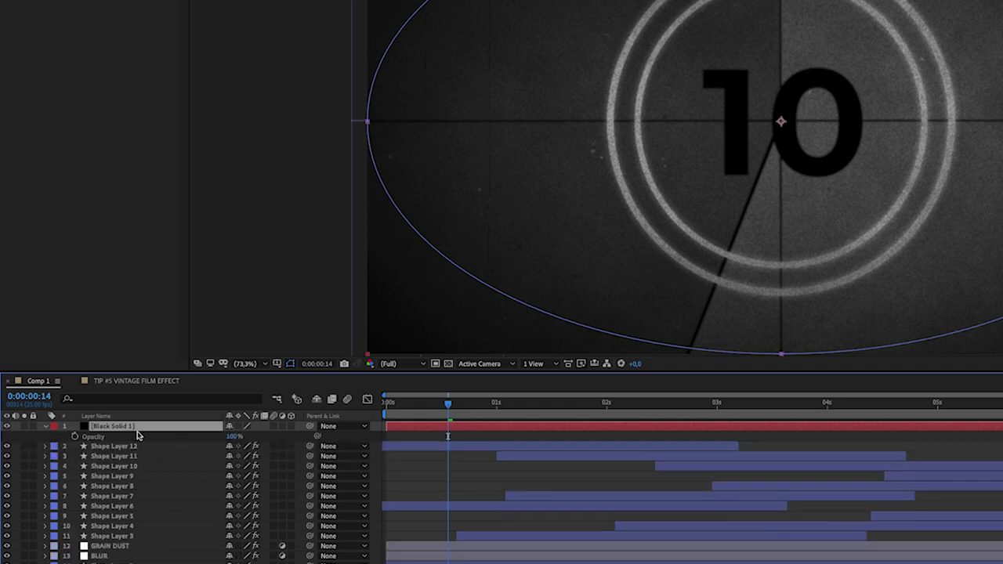
left_click(230, 437)
type("75")
key("Return")
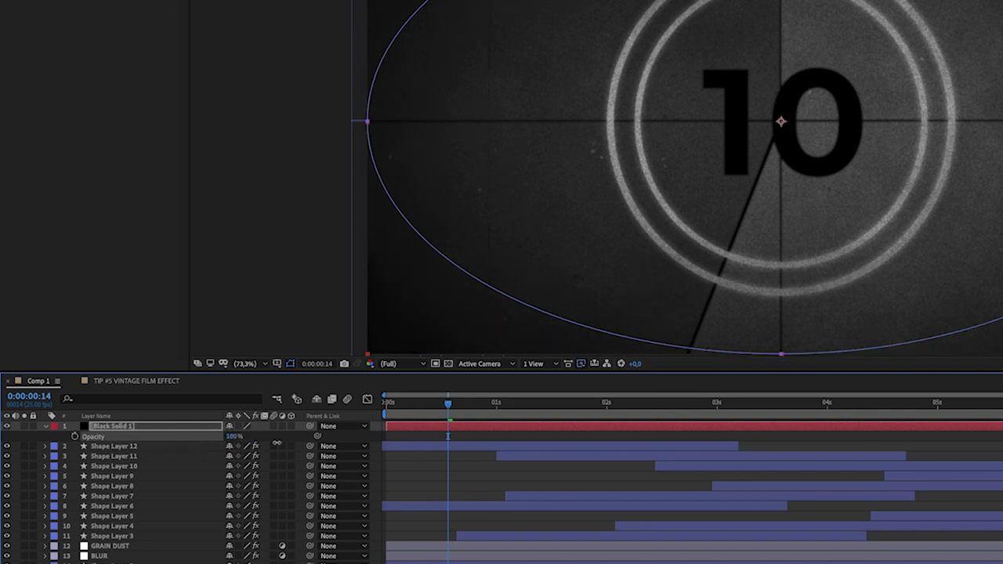
key("space")
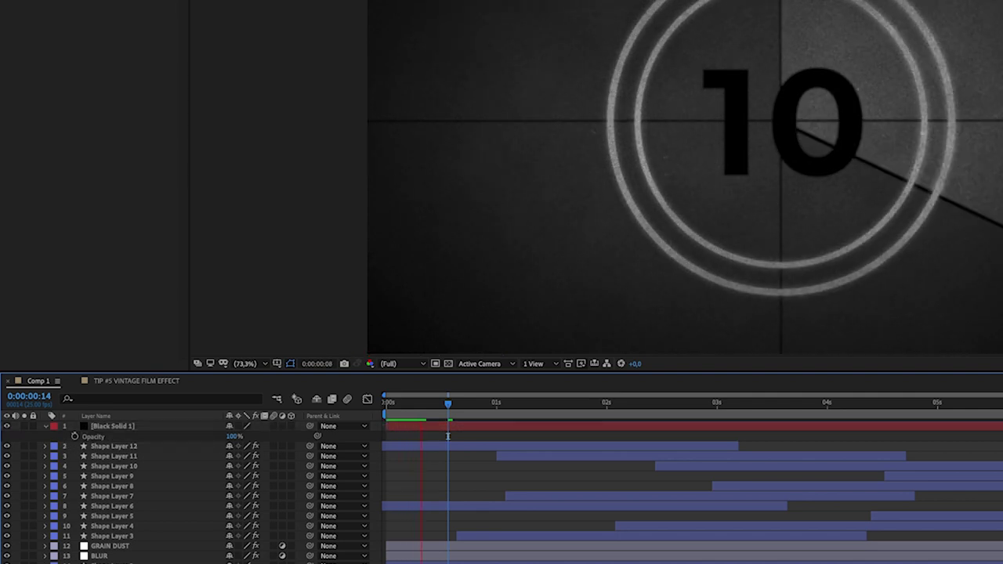
key("space")
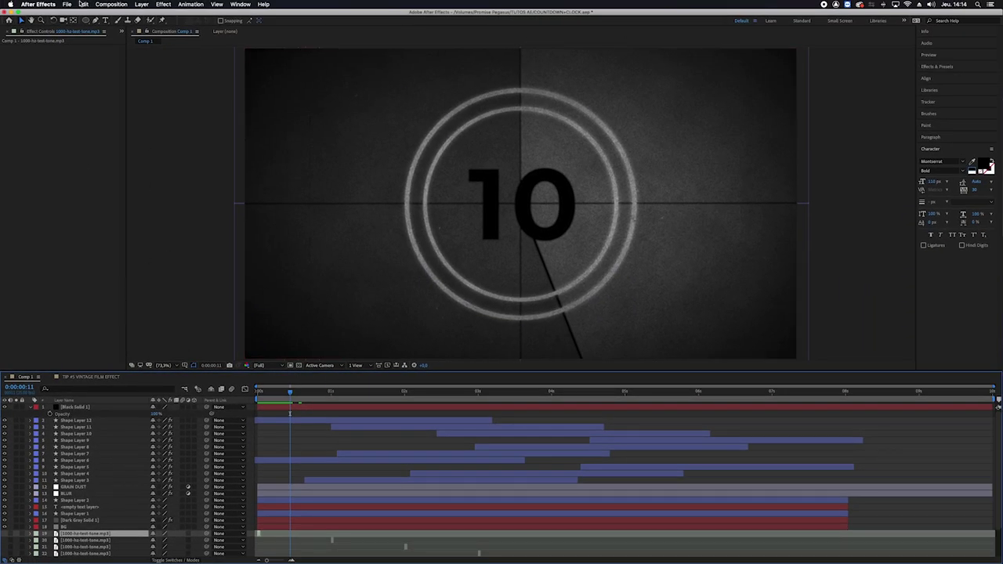
Create a new adjustment layer and move it to the top of the layer stack
left_click(141, 4)
mouse_move(155, 17)
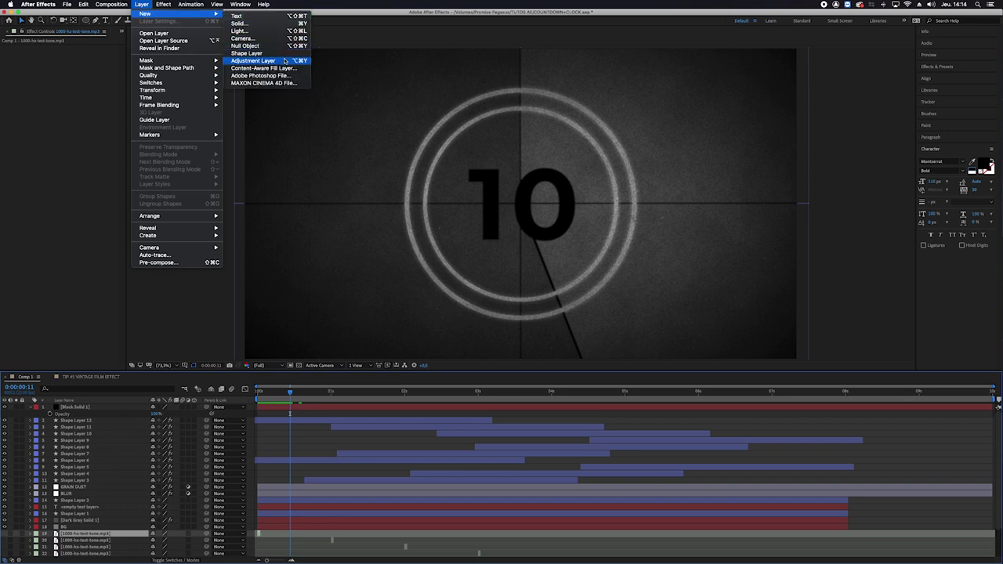
left_click(282, 61)
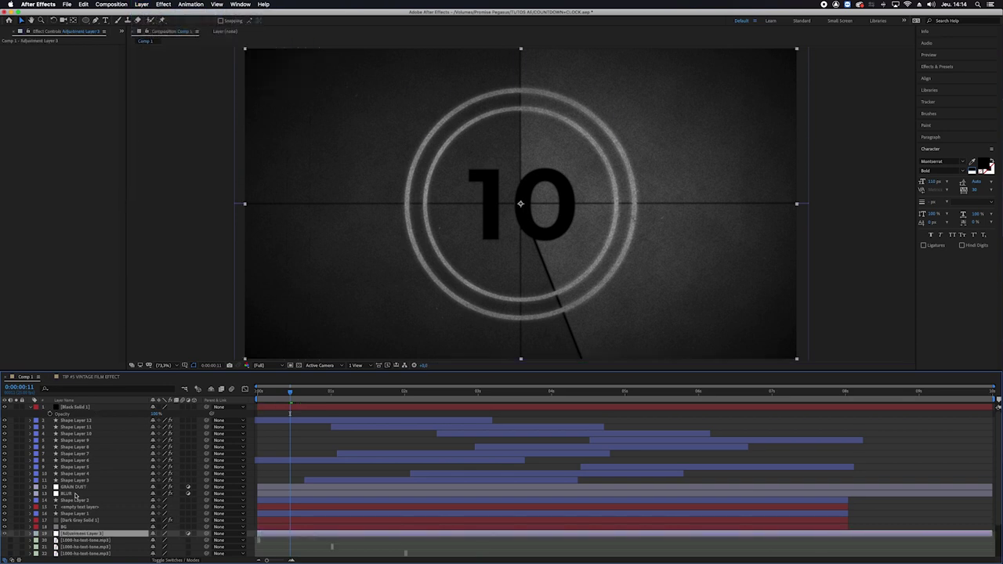
left_click_drag(66, 537, 41, 381)
Apply the Exposure effect to the new adjustment layer and set its master Exposure to 1
left_click(163, 4)
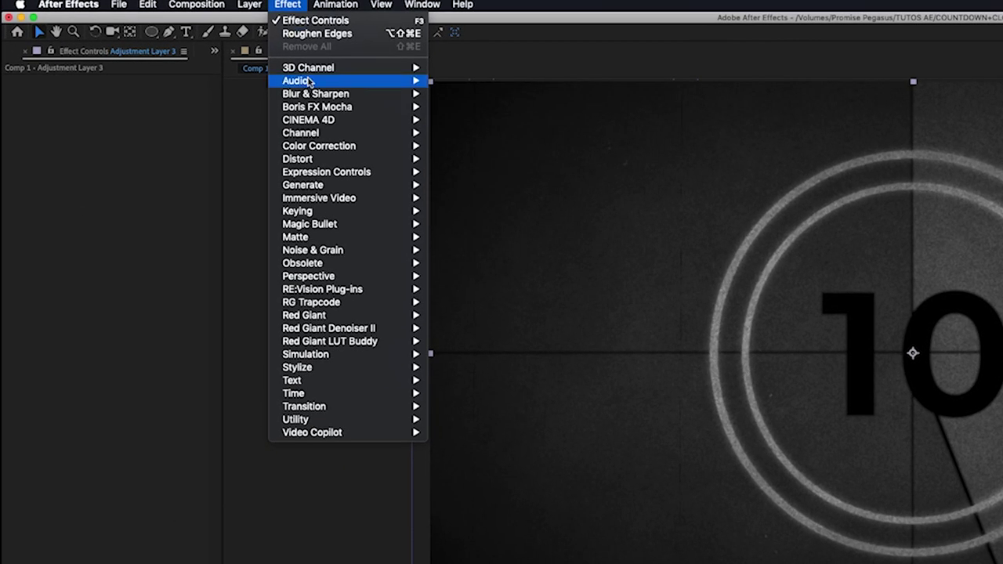
mouse_move(313, 149)
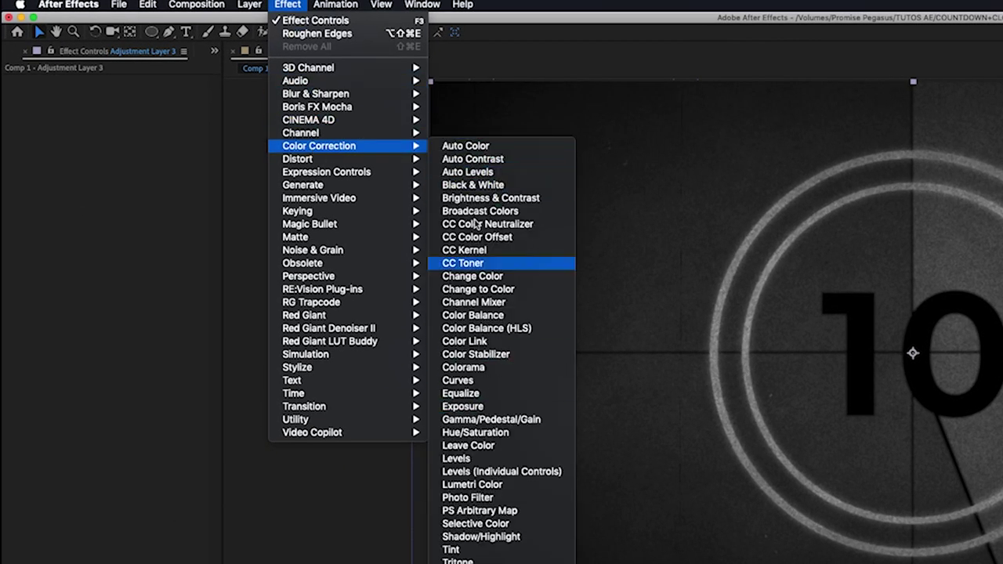
left_click(463, 406)
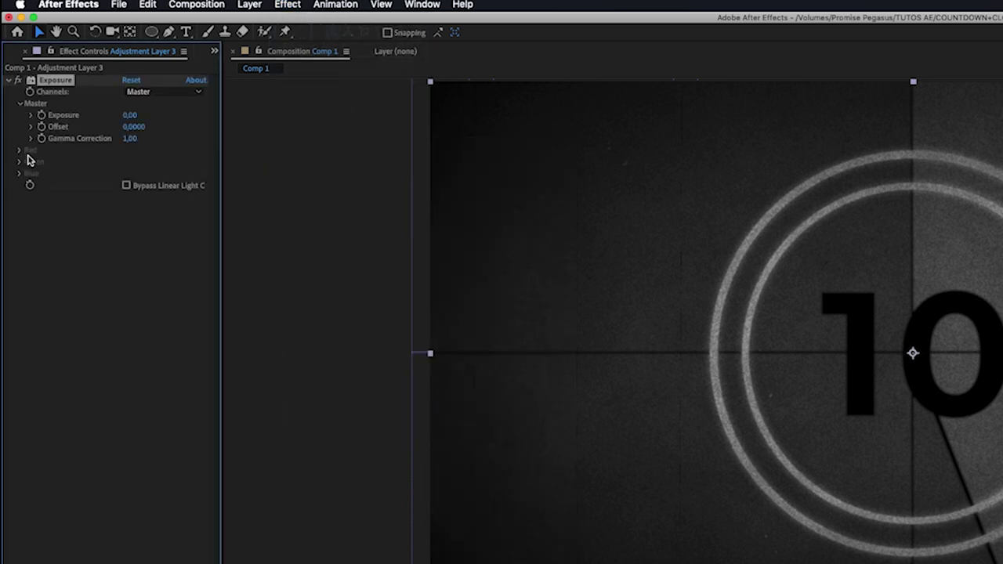
left_click(131, 115)
type("1")
key("Return")
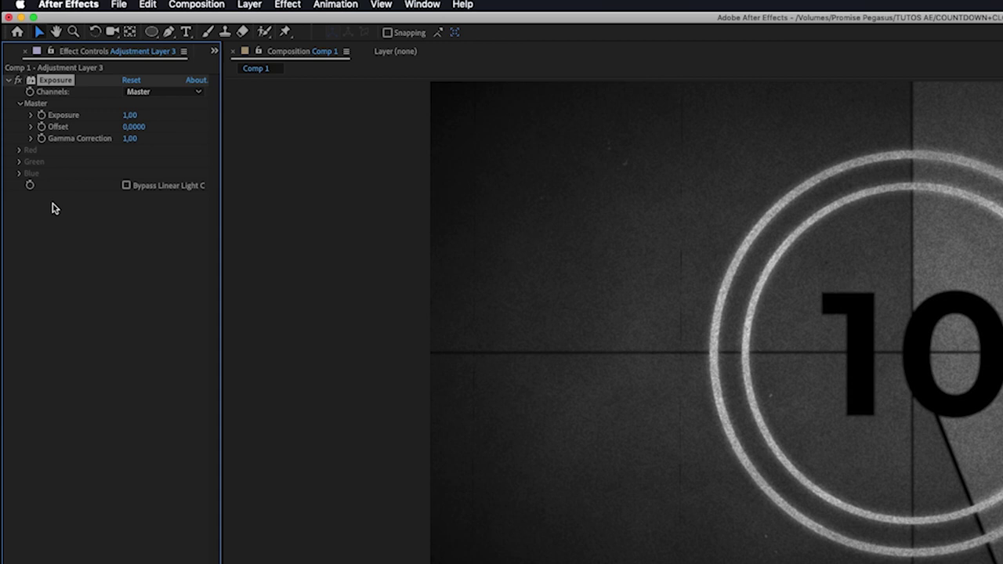